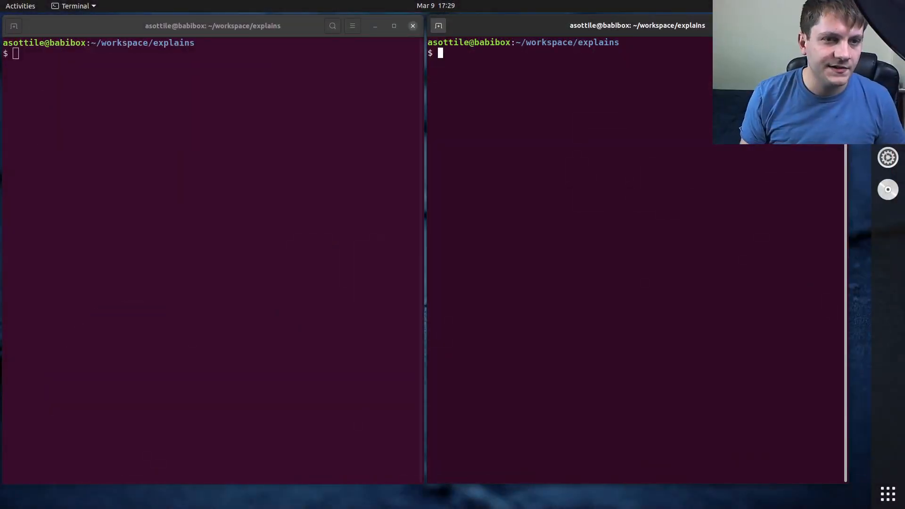
Step: Run 'babi Dockerfile' in the left terminal and select its RUN apt-get lines
{"action": "left_click", "coordinate": [212, 205]}
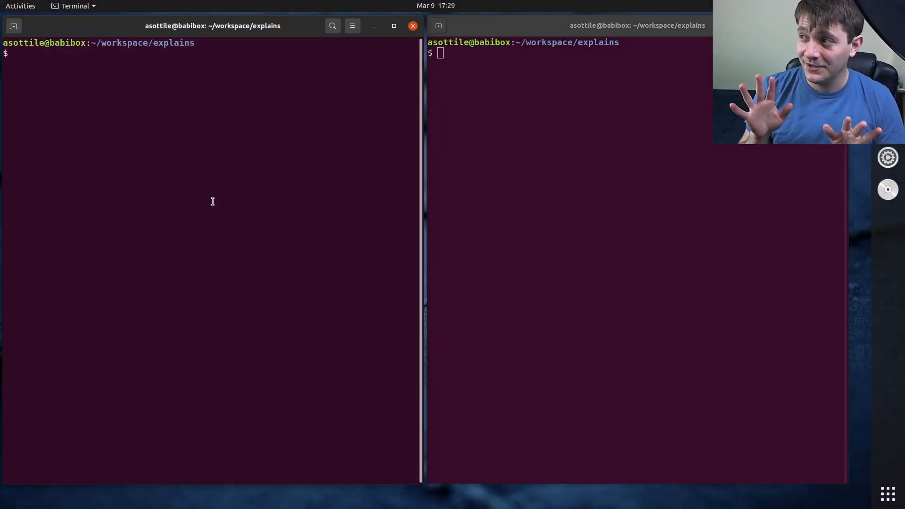
{"action": "type", "text": "babi Dockerfile"}
{"action": "key", "text": "Return"}
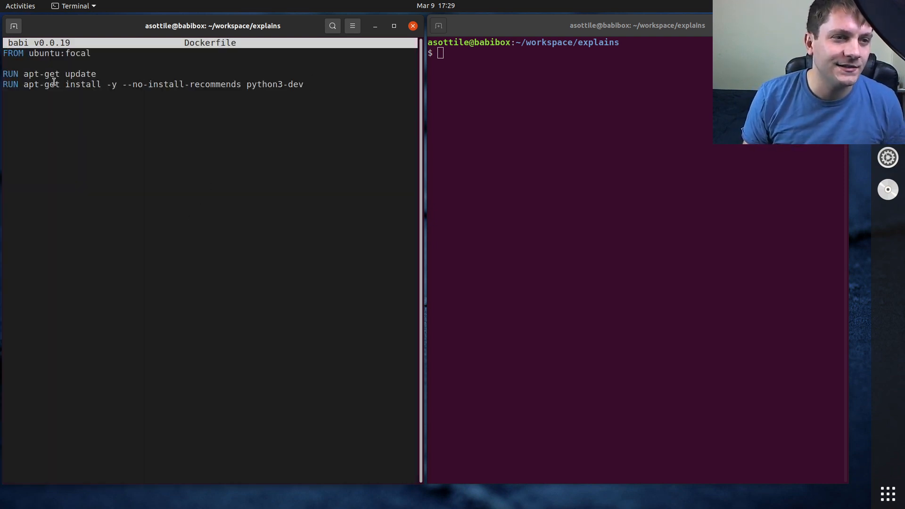
{"action": "key", "text": "shift+End"}
{"action": "key", "text": "shift+Down"}
{"action": "left_click_drag", "start_coordinate": [309, 84], "coordinate": [212, 84]}
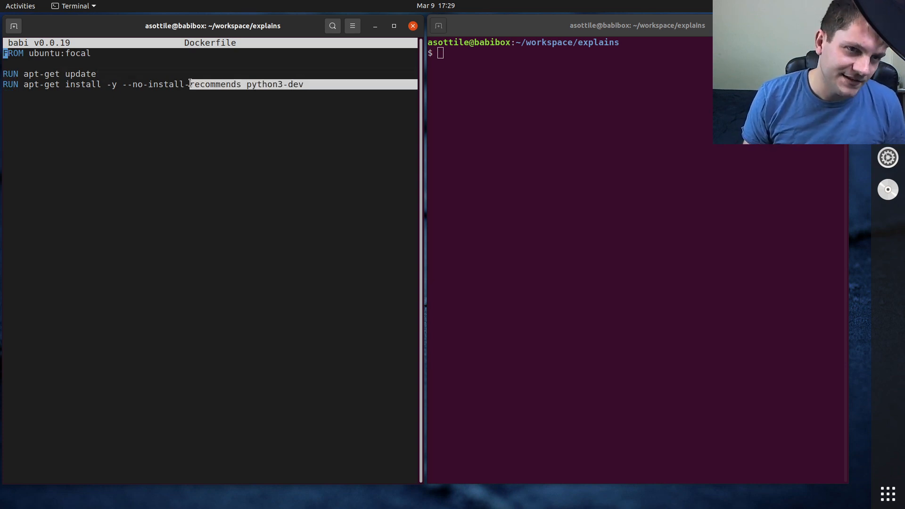
{"action": "left_click", "coordinate": [162, 88]}
{"action": "key", "text": "ctrl+Home"}
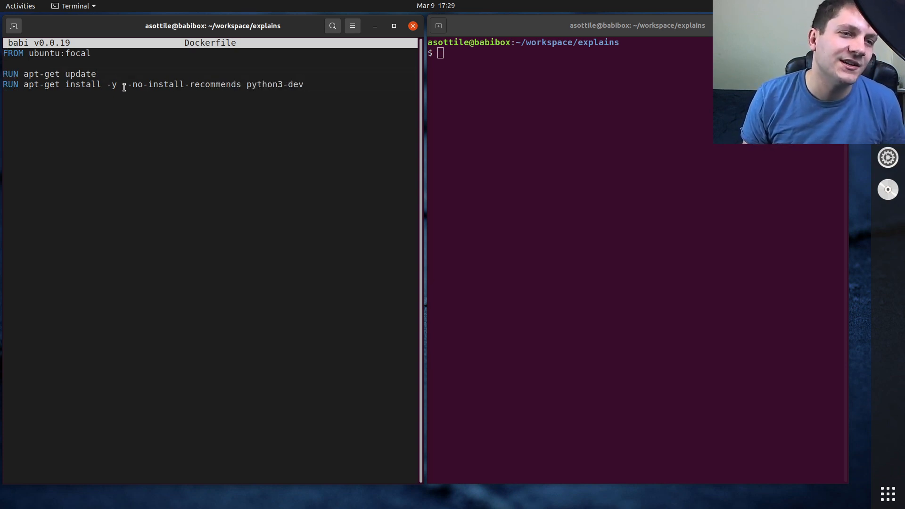
Step: Highlight the -y --no-install-recommends options and the install line, then deselect
{"action": "mouse_move", "coordinate": [131, 84]}
{"action": "left_mouse_down"}
{"action": "mouse_move", "coordinate": [253, 84]}
{"action": "mouse_move", "coordinate": [106, 84]}
{"action": "left_mouse_up"}
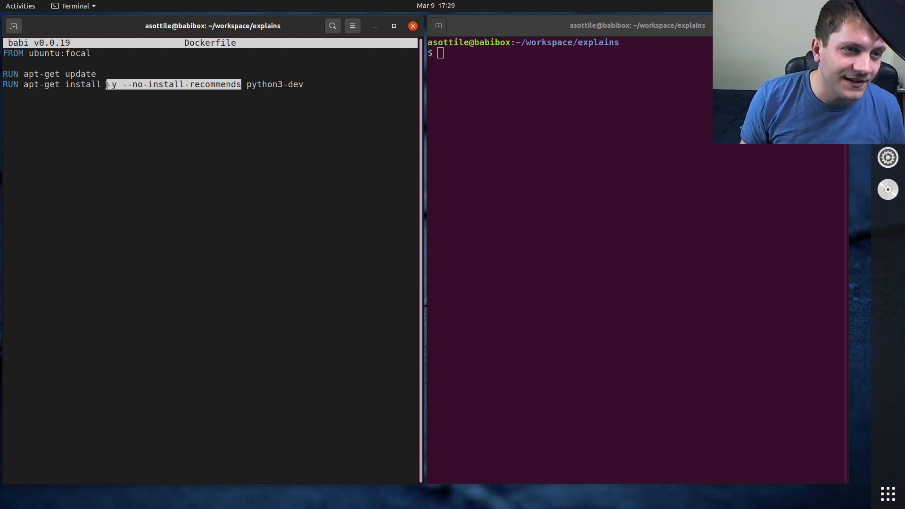
{"action": "key", "text": "ctrl+End"}
{"action": "key", "text": "shift+Up"}
{"action": "key", "text": "shift+Up"}
{"action": "key", "text": "shift+Up"}
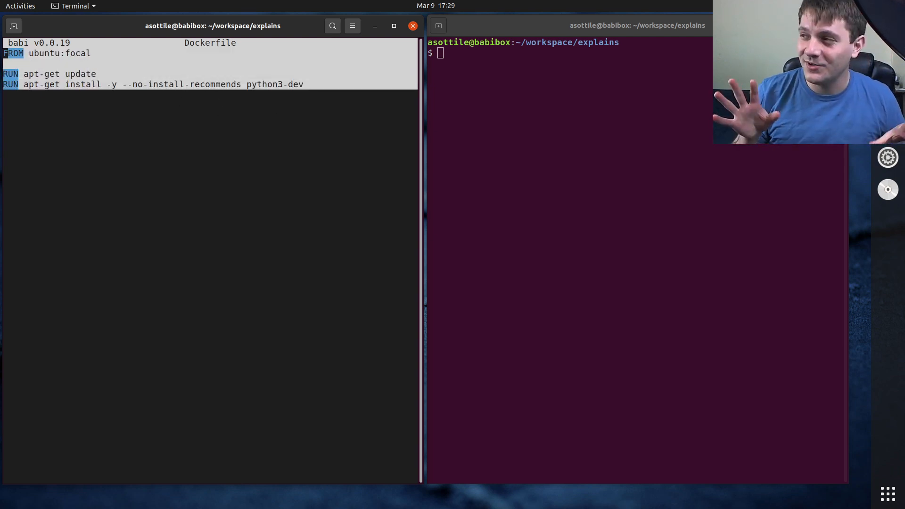
{"action": "left_click", "coordinate": [190, 121]}
Step: Cancel the half-typed command in the right terminal and list images with 'podman images'
{"action": "left_click", "coordinate": [550, 116]}
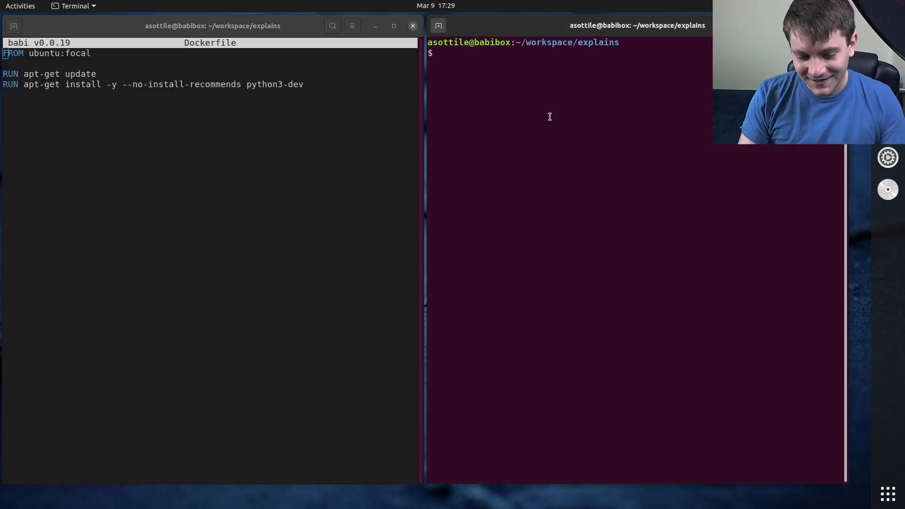
{"action": "type", "text": "dock"}
{"action": "key", "text": "ctrl+c"}
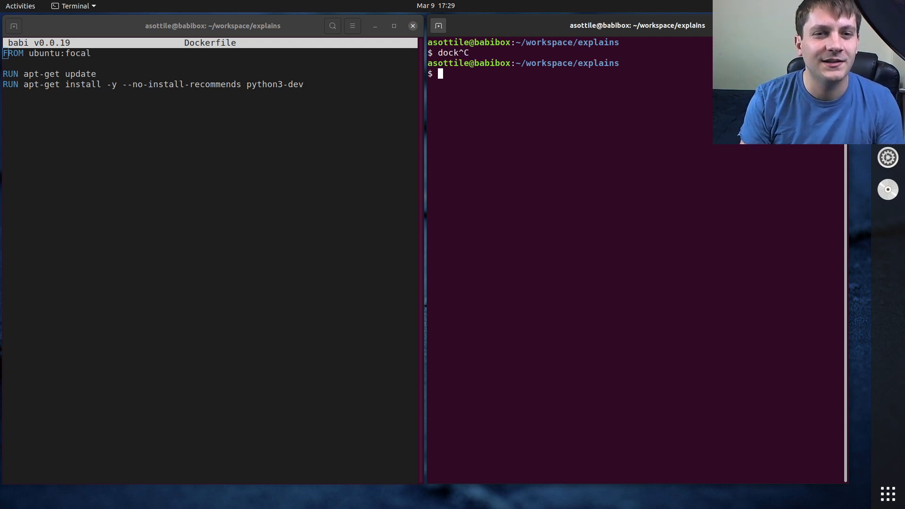
{"action": "type", "text": "podman images"}
{"action": "key", "text": "Return"}
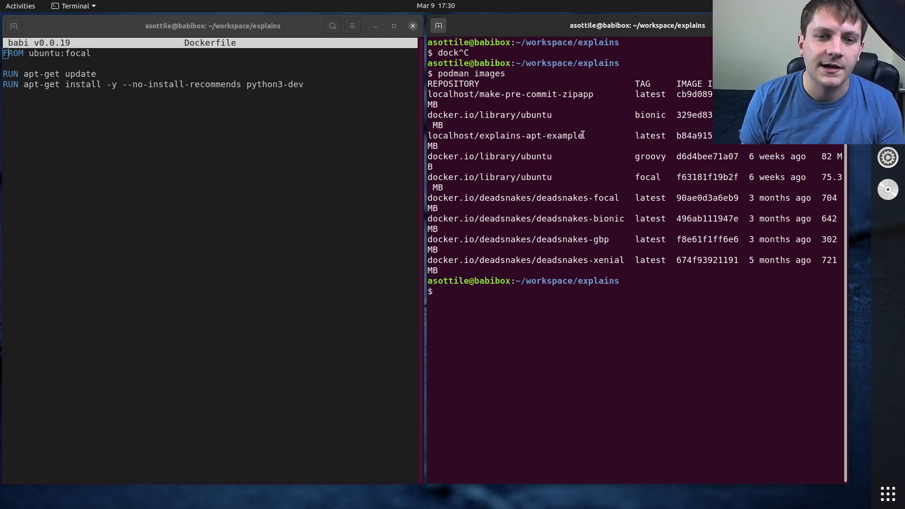
Step: Run 'docker build -t explains-apt-example .' and point out its fully cached output
{"action": "left_click_drag", "start_coordinate": [583, 136], "coordinate": [477, 136]}
{"action": "type", "text": "docker build -t"}
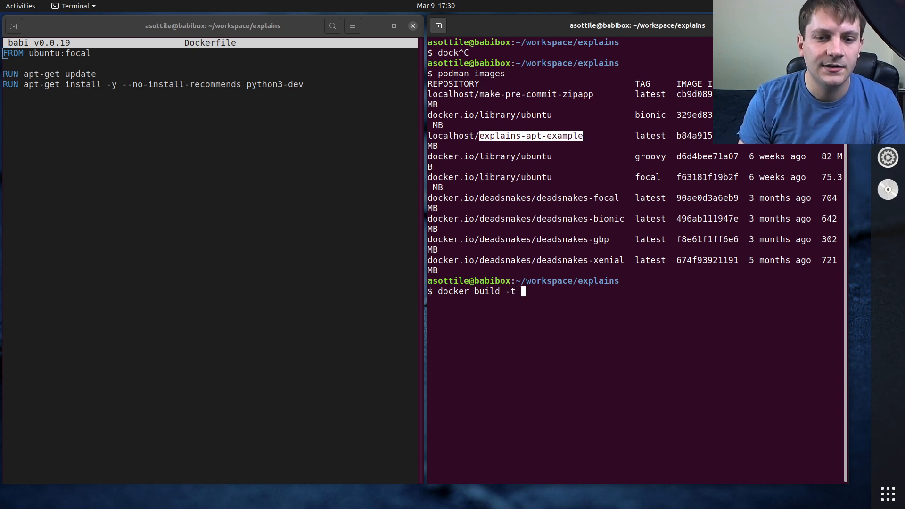
{"action": "middle_click", "coordinate": [523, 291]}
{"action": "type", "text": "."}
{"action": "key", "text": "Return"}
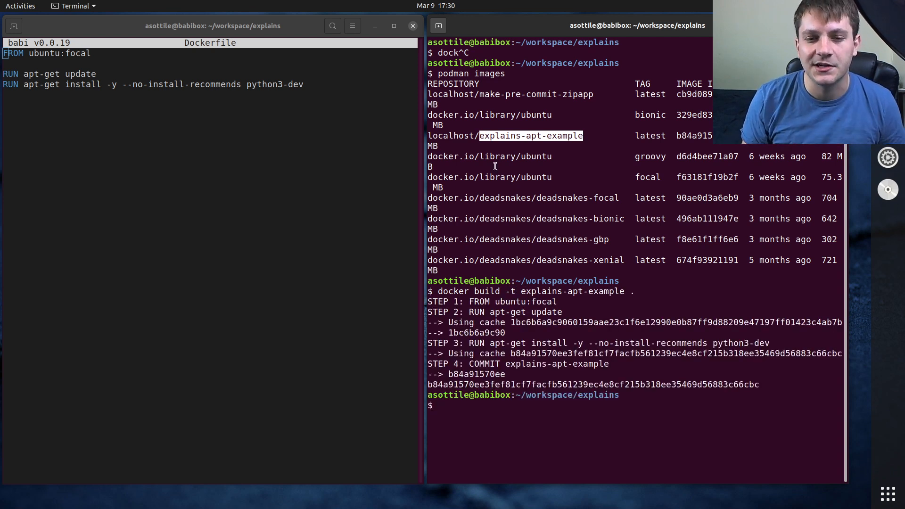
{"action": "double_click", "coordinate": [452, 291]}
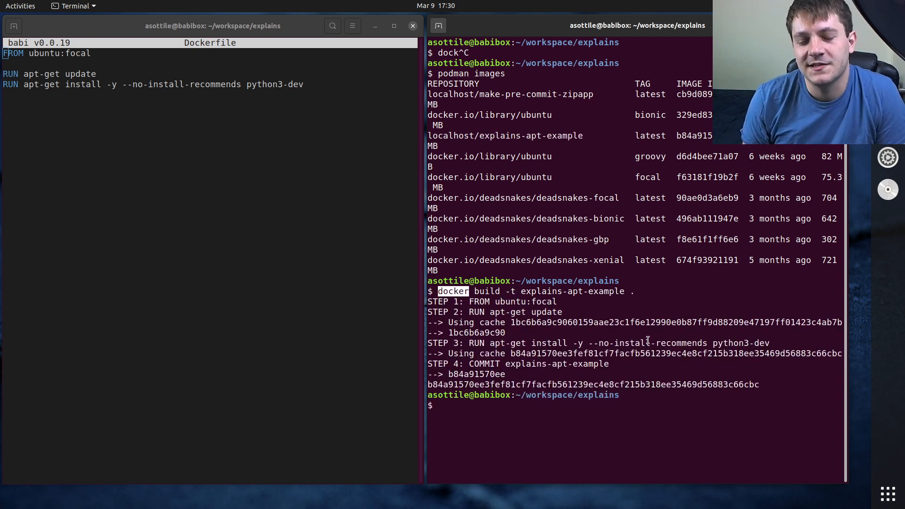
{"action": "left_click_drag", "start_coordinate": [743, 384], "coordinate": [428, 291]}
{"action": "left_click", "coordinate": [627, 319]}
{"action": "type", "text": "docke"}
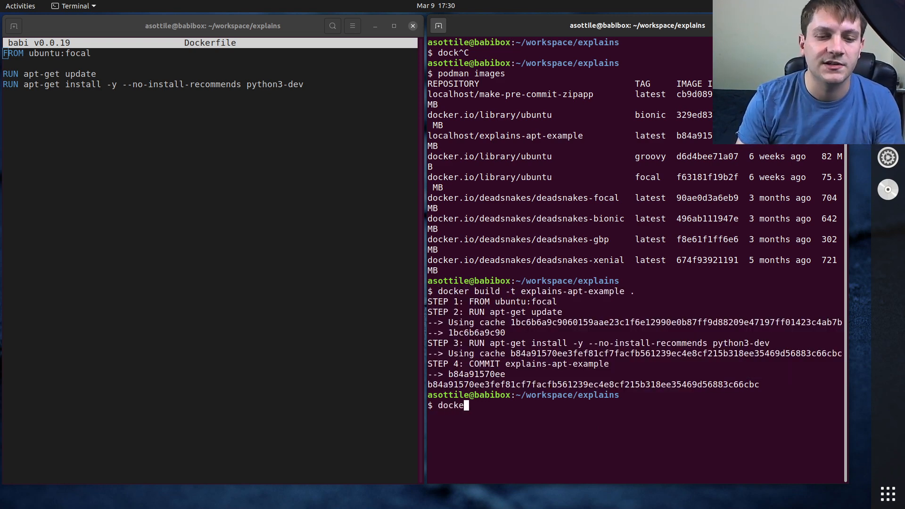
{"action": "type", "text": "r run --rm -ti "}
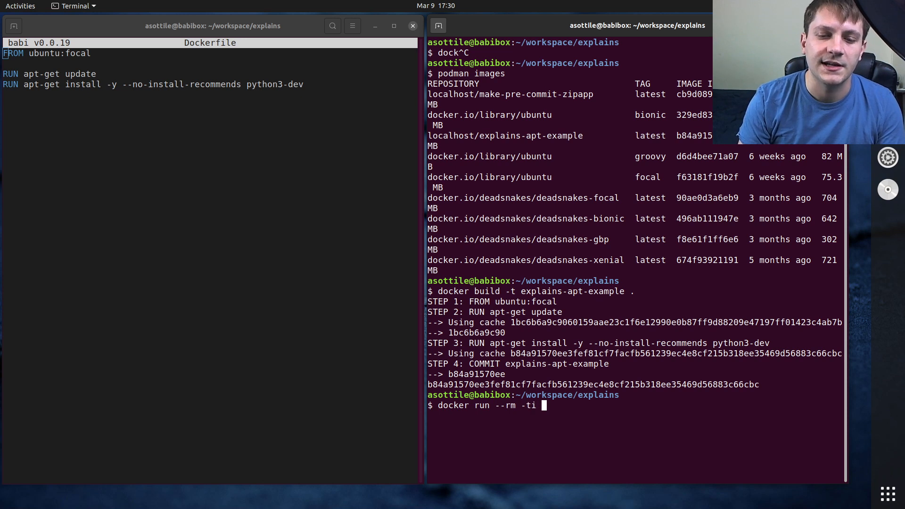
{"action": "type", "text": "explains-apt-example bash"}
Step: Start bash in an explains-apt-example container, run 'echo hi' and 'python3 --version' showing 3.8.5
{"action": "key", "text": "Return"}
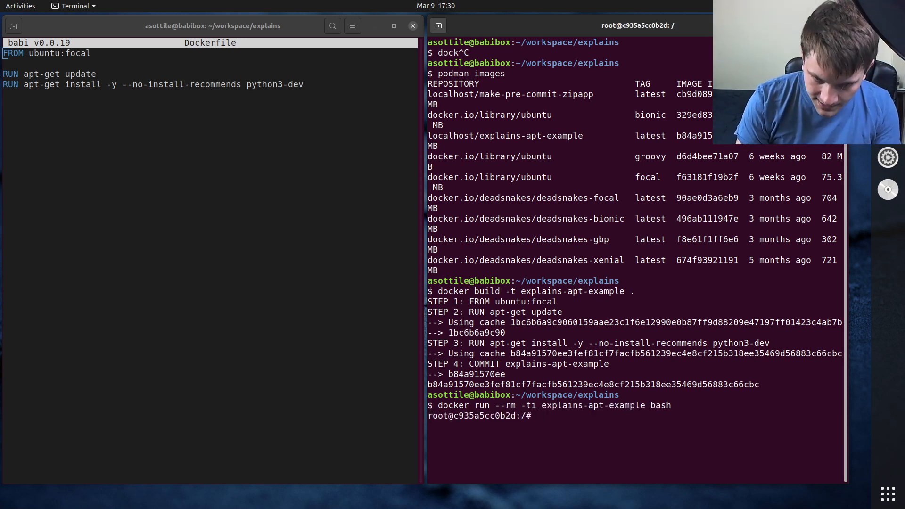
{"action": "type", "text": "echo hi"}
{"action": "key", "text": "Return"}
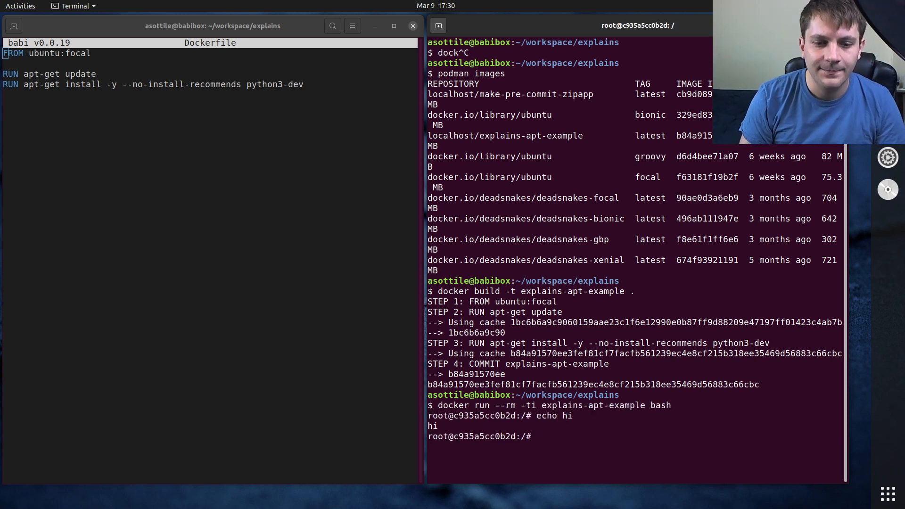
{"action": "type", "text": "pythonm3 "}
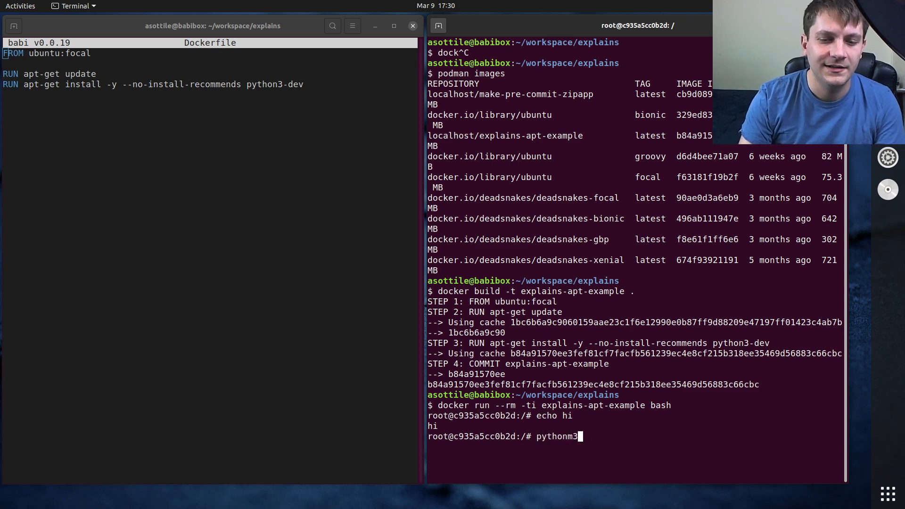
{"action": "type", "text": "-version"}
{"action": "key", "text": "Return"}
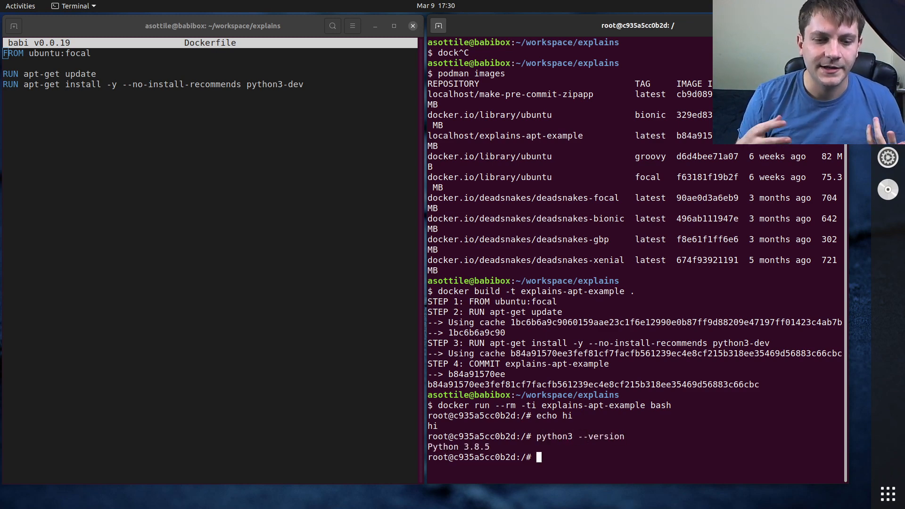
Step: Point out python3-dev in the Dockerfile, then exit the container back to the host
{"action": "double_click", "coordinate": [279, 85]}
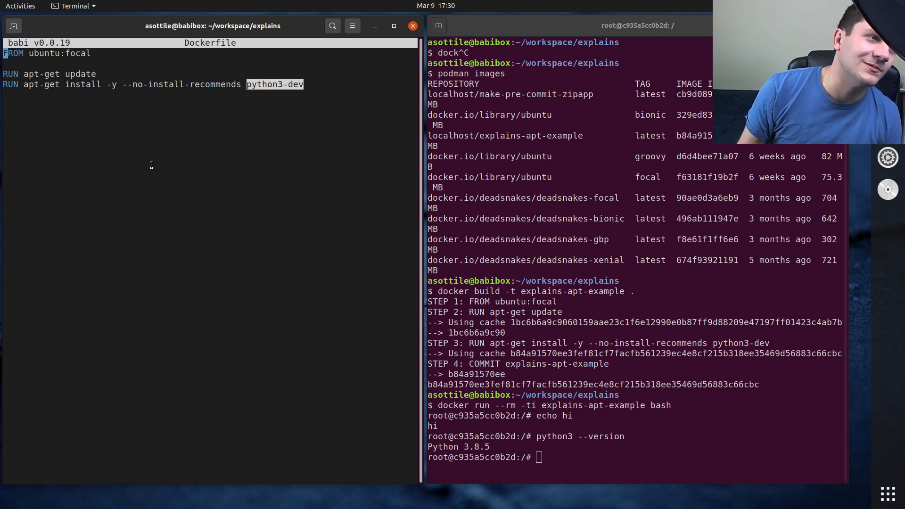
{"action": "left_click", "coordinate": [628, 370]}
{"action": "type", "text": "exit"}
{"action": "key", "text": "Return"}
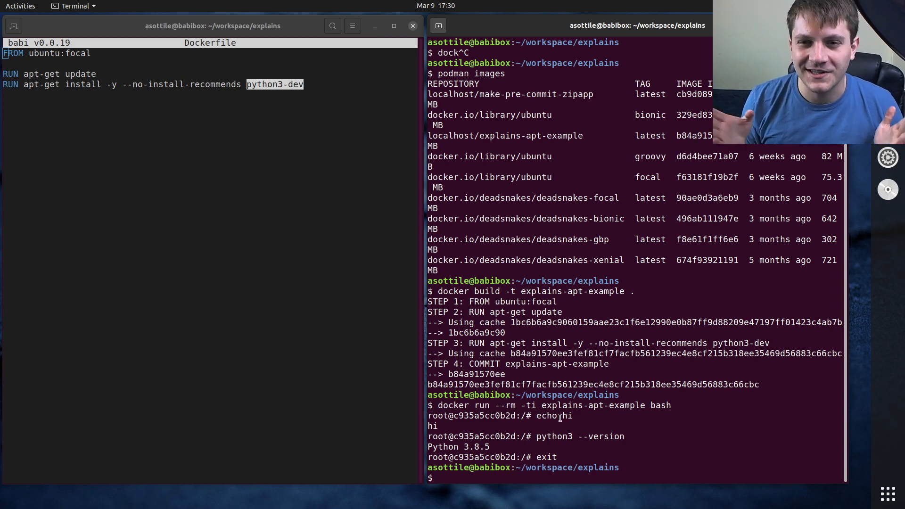
Step: Insert libglib2.0-0 before python3-dev on the apt-get install line and save
{"action": "left_click", "coordinate": [146, 125]}
{"action": "key", "text": "Down"}
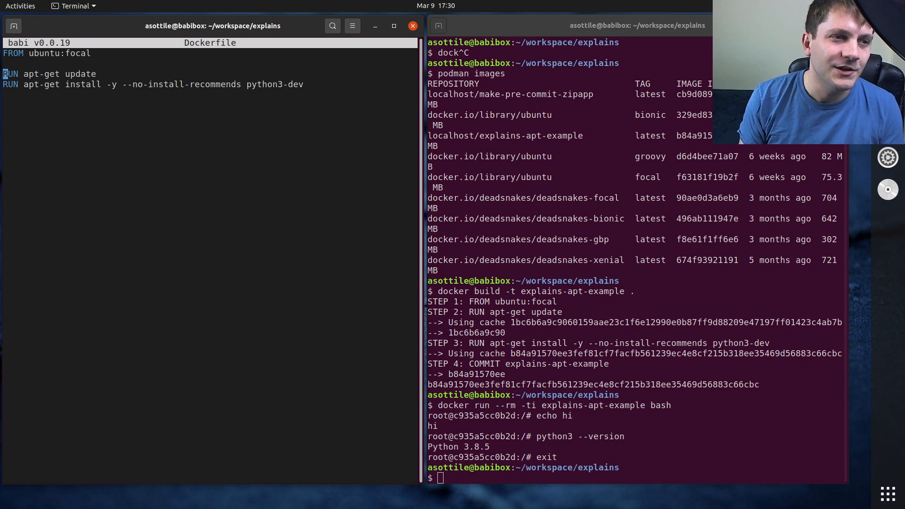
{"action": "key", "text": "Down"}
{"action": "key", "text": "End"}
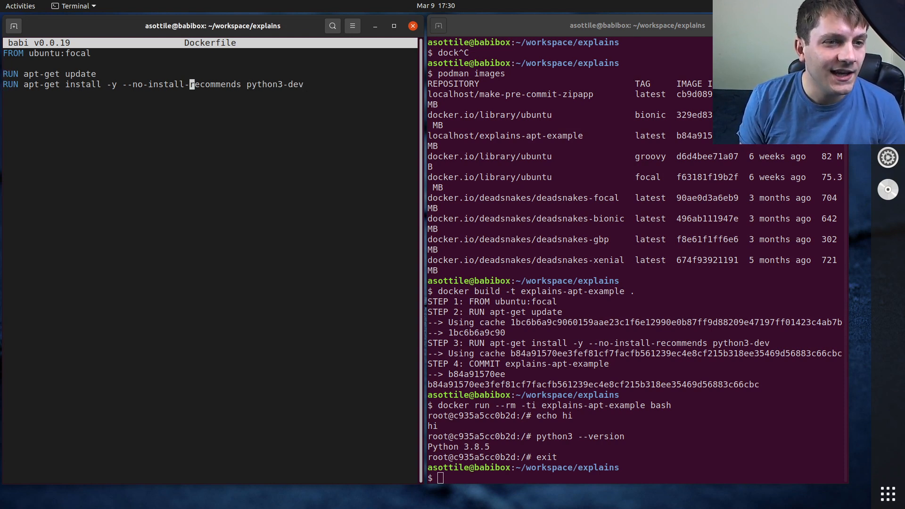
{"action": "key", "text": "ctrl+Right"}
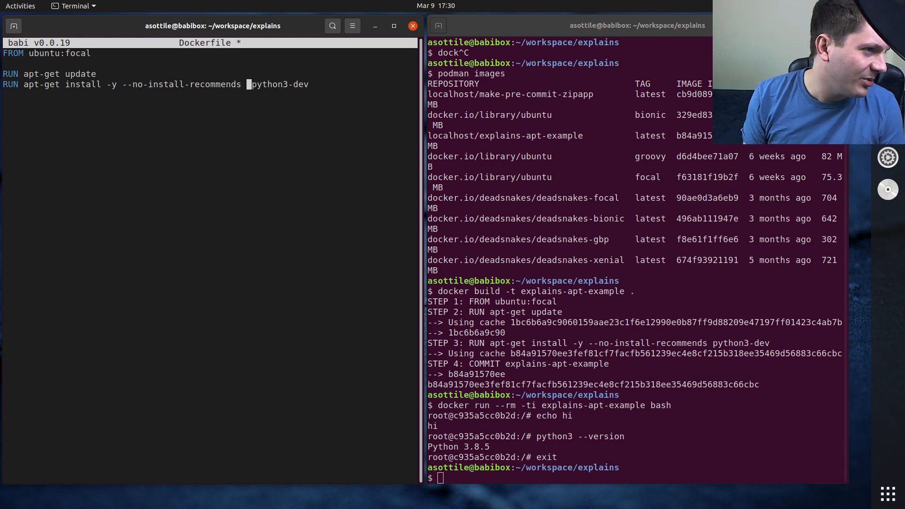
{"action": "type", "text": "lib"}
{"action": "type", "text": "glib2.0-0"}
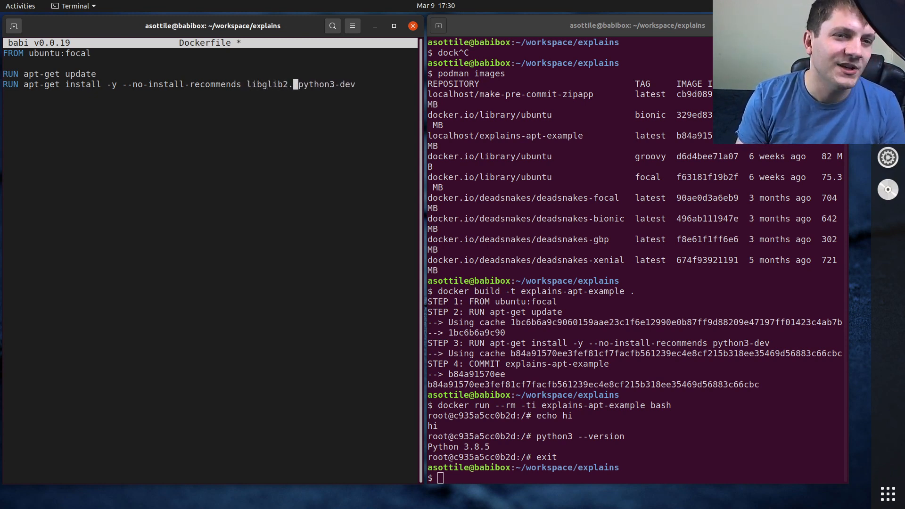
{"action": "key", "text": "ctrl+s"}
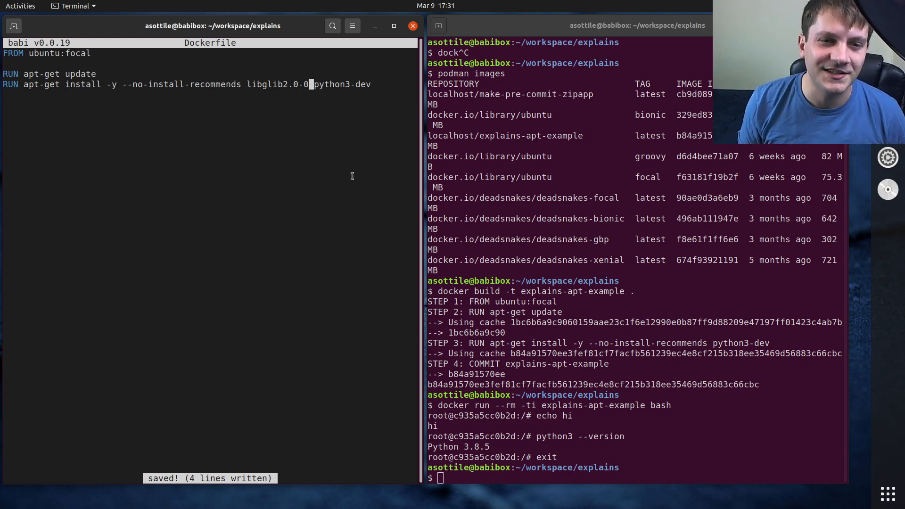
Step: Point out libglib2.0-0 in the Dockerfile and return to the right terminal
{"action": "left_click", "coordinate": [584, 346]}
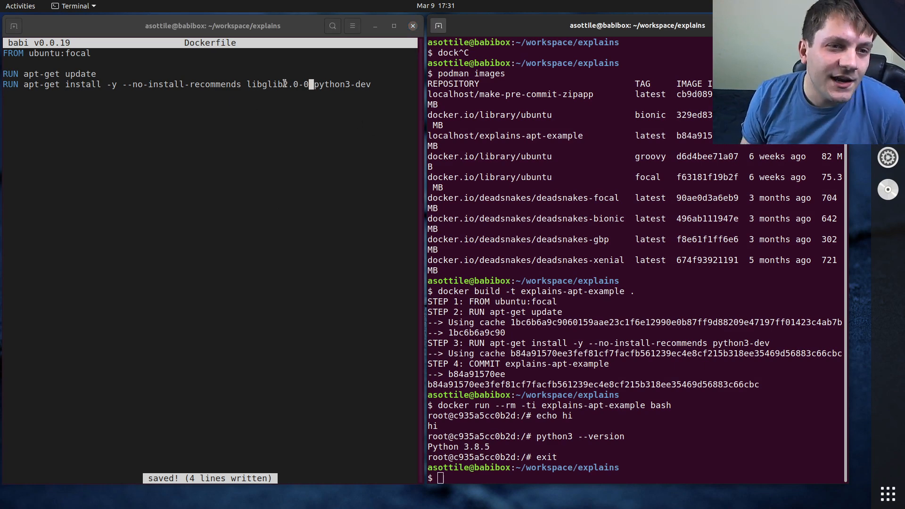
{"action": "left_click", "coordinate": [254, 112]}
{"action": "left_click", "coordinate": [583, 278]}
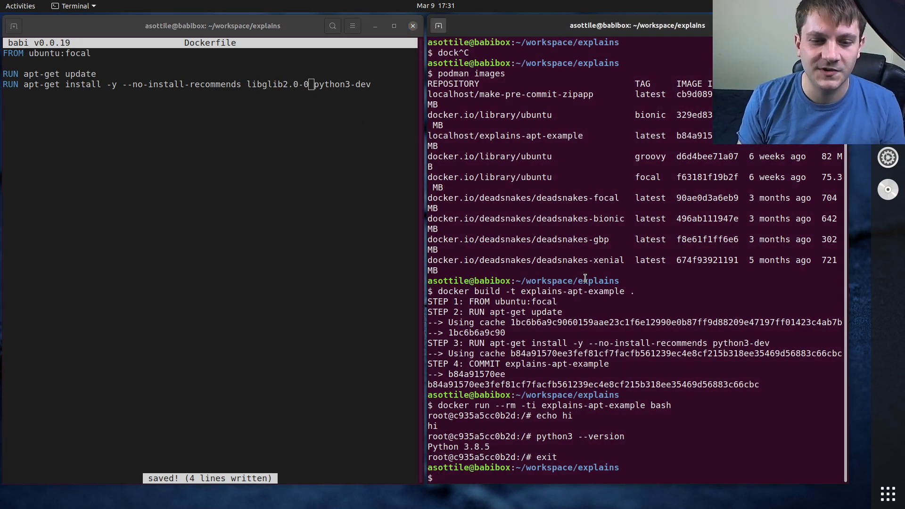
Step: Recall the docker build command from history and rebuild with the new package
{"action": "key", "text": "ctrl+r"}
{"action": "type", "text": "docker buil"}
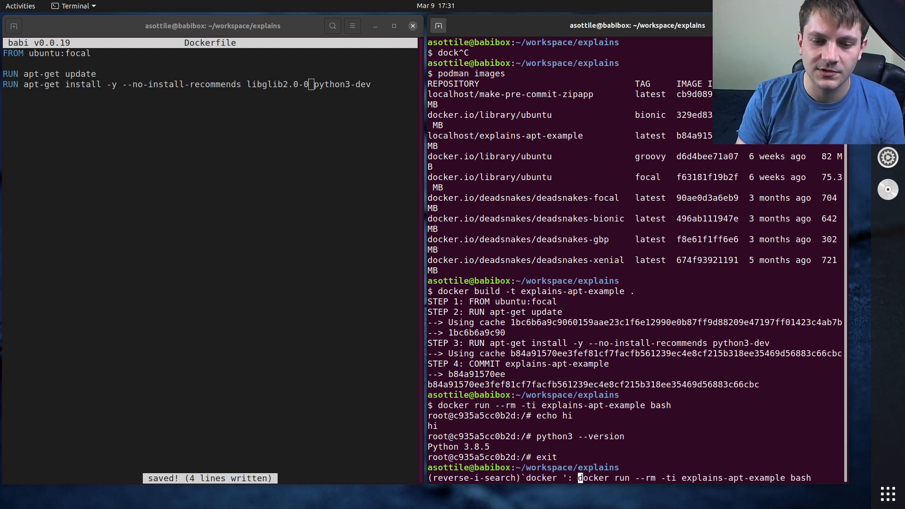
{"action": "key", "text": "End"}
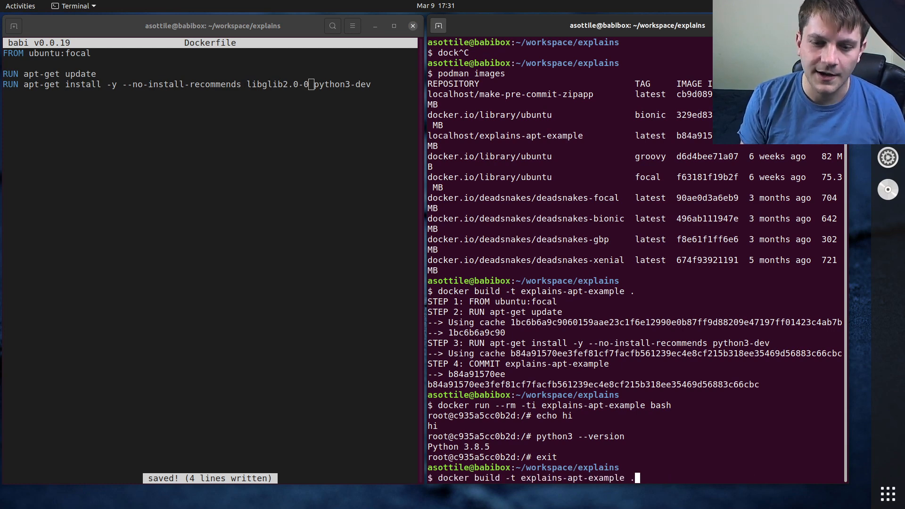
{"action": "key", "text": "Return"}
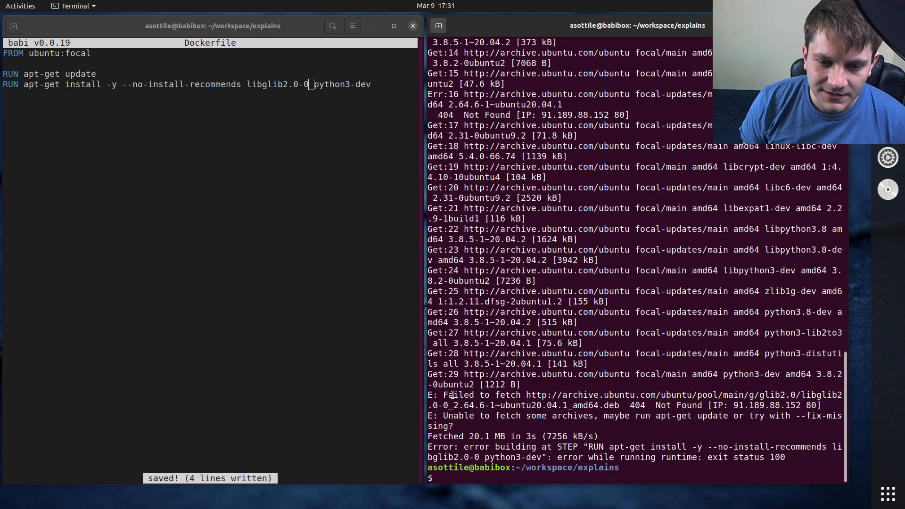
Step: Highlight the failed-to-fetch 404 Not Found error in the build output
{"action": "triple_click", "coordinate": [736, 397]}
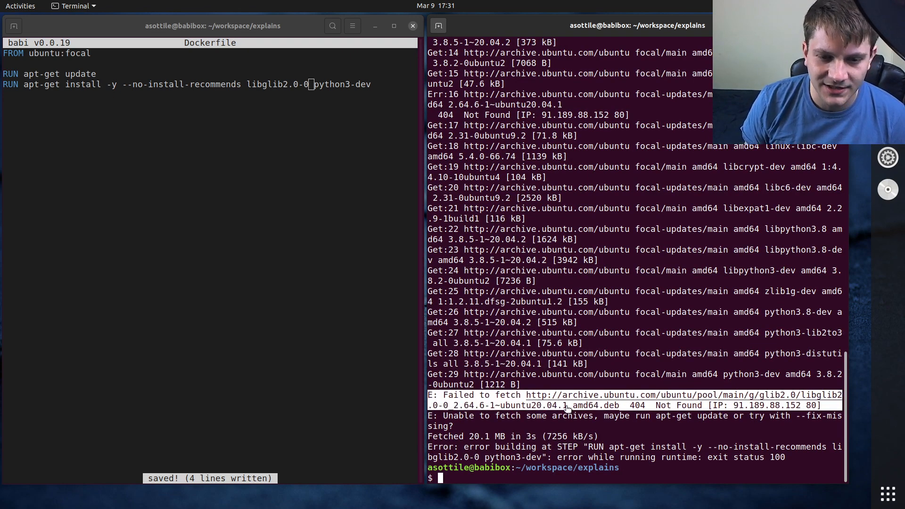
{"action": "left_click", "coordinate": [669, 408]}
{"action": "left_click_drag", "start_coordinate": [628, 404], "coordinate": [697, 405]}
{"action": "left_click", "coordinate": [702, 408]}
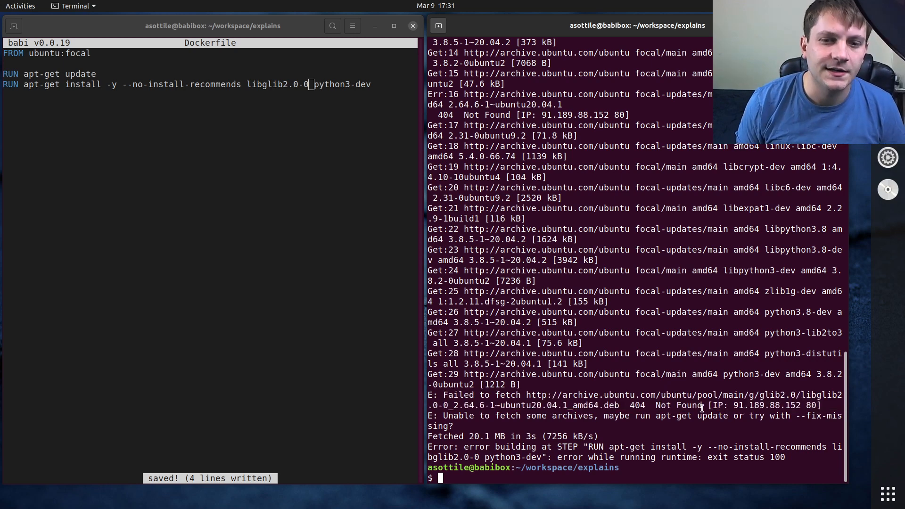
{"action": "scroll", "coordinate": [702, 408], "scroll_direction": "up", "scroll_amount": 5}
{"action": "scroll", "coordinate": [701, 409], "scroll_direction": "up", "scroll_amount": 5}
{"action": "scroll", "coordinate": [693, 396], "scroll_direction": "up", "scroll_amount": 5}
{"action": "scroll", "coordinate": [687, 378], "scroll_direction": "up", "scroll_amount": 3}
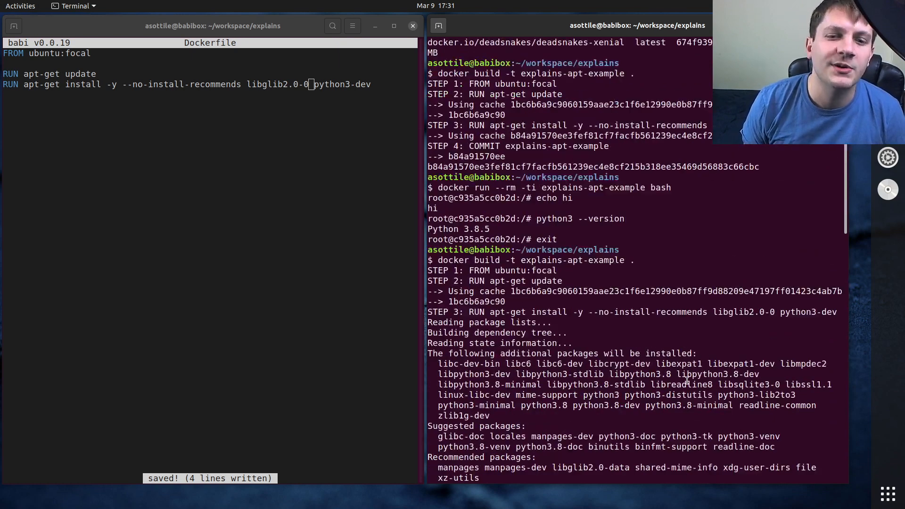
Step: Compare the cached STEP 2 apt-get update output with the Dockerfile's RUN apt-get update line
{"action": "left_click_drag", "start_coordinate": [514, 301], "coordinate": [397, 275]}
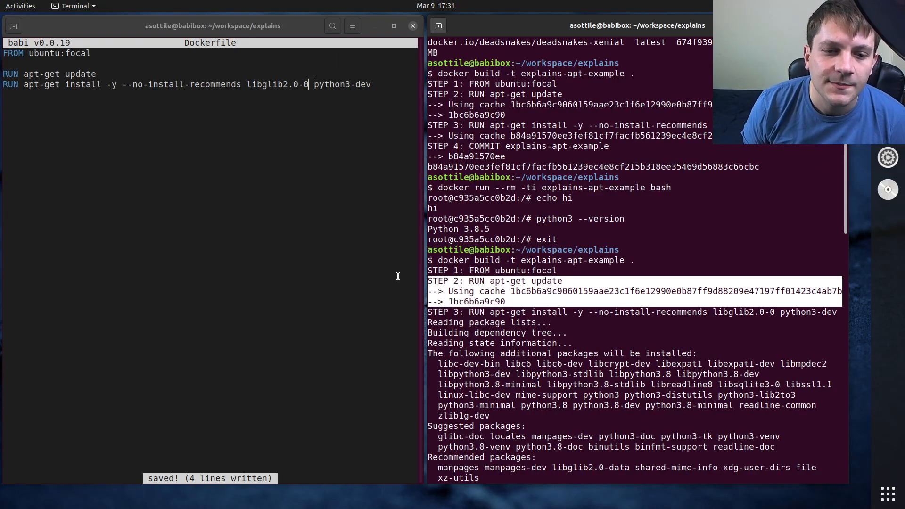
{"action": "triple_click", "coordinate": [47, 74]}
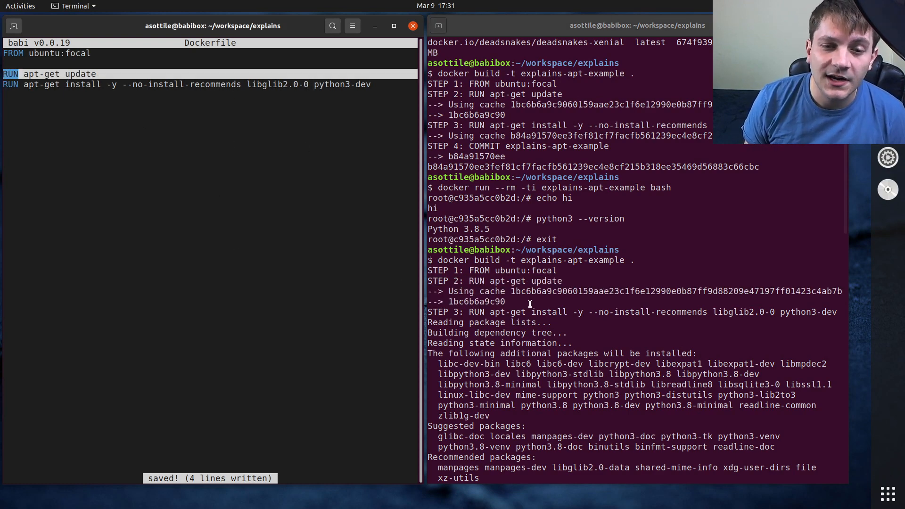
{"action": "left_click_drag", "start_coordinate": [529, 304], "coordinate": [397, 280]}
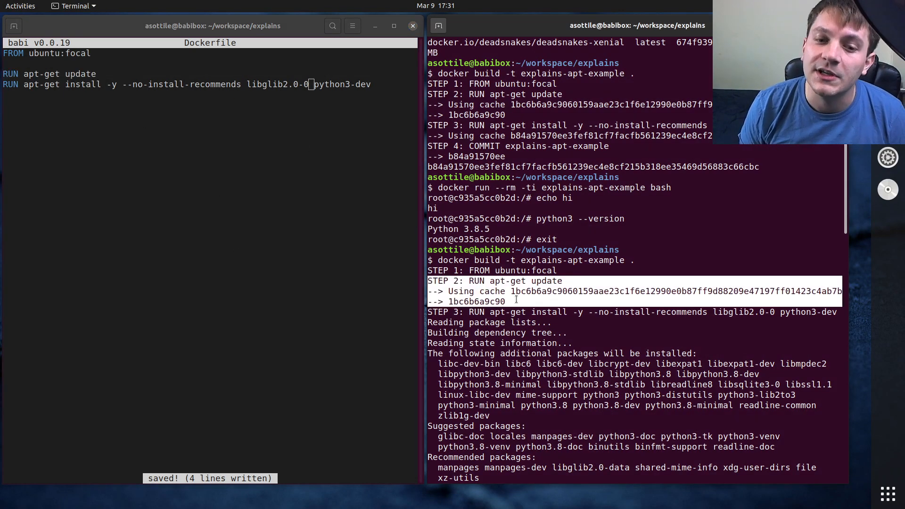
{"action": "left_click", "coordinate": [72, 73]}
{"action": "triple_click", "coordinate": [73, 74]}
{"action": "left_click", "coordinate": [73, 73]}
{"action": "triple_click", "coordinate": [73, 73]}
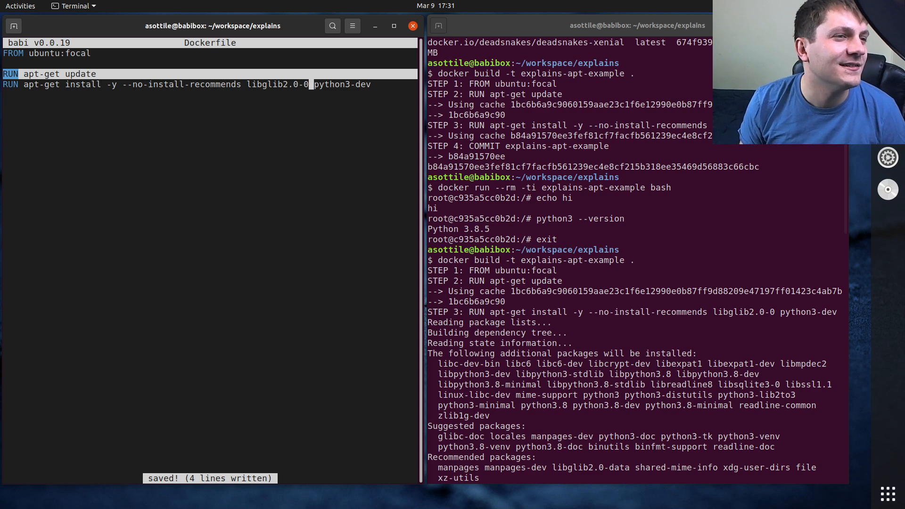
{"action": "key", "text": "alt+Tab"}
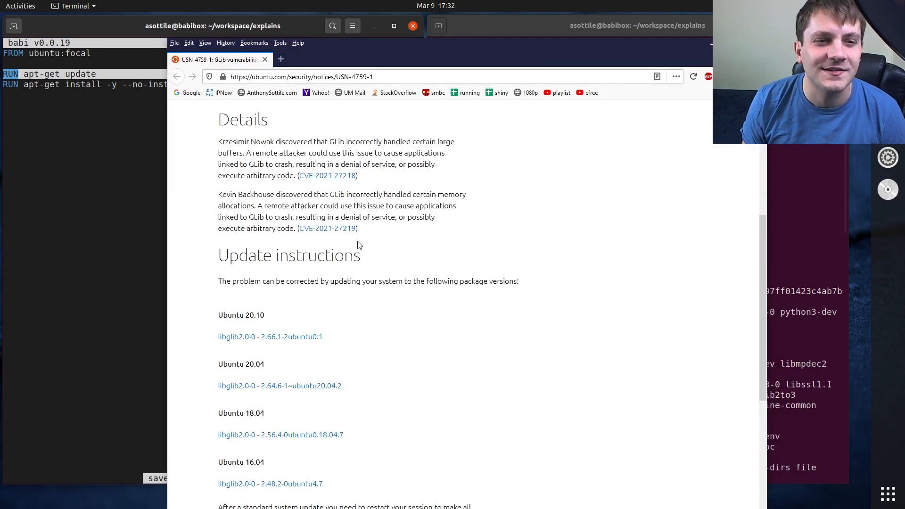
{"action": "scroll", "coordinate": [198, 223], "scroll_direction": "up", "scroll_amount": 5}
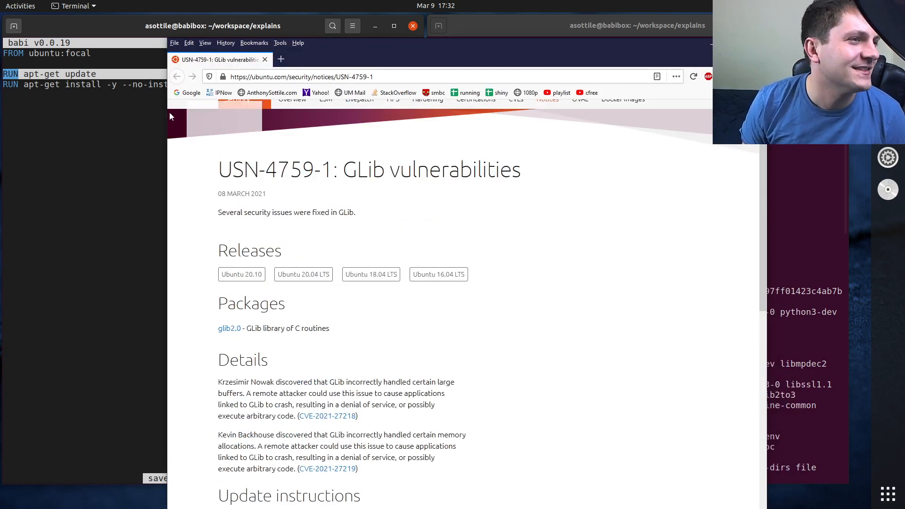
{"action": "key", "text": "alt+Tab"}
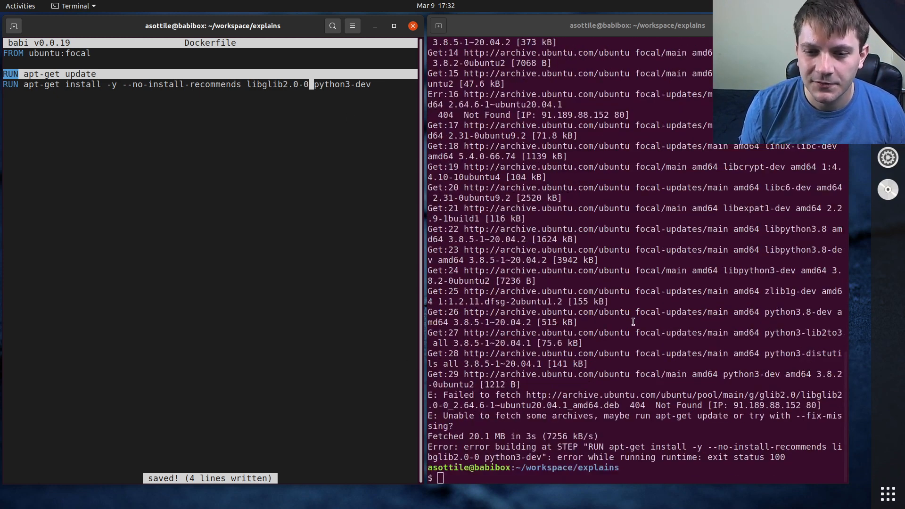
{"action": "left_click_drag", "start_coordinate": [620, 405], "coordinate": [703, 406]}
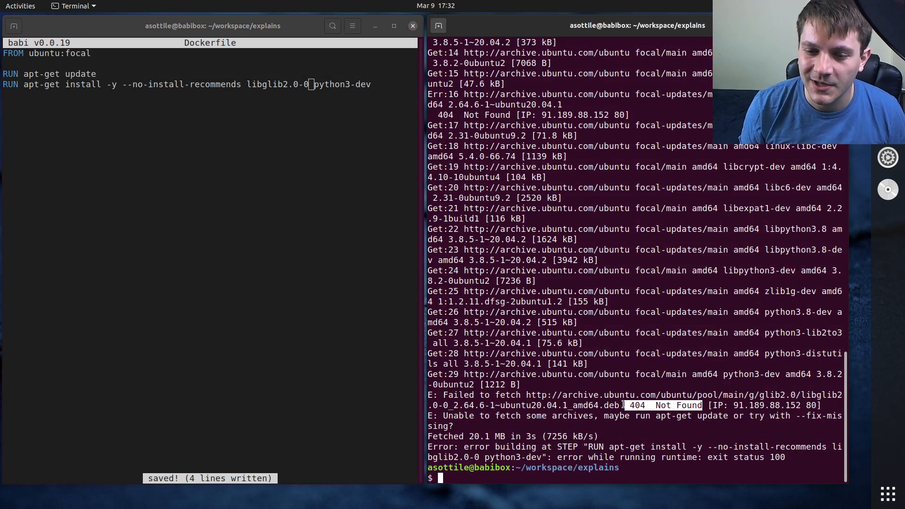
{"action": "left_click", "coordinate": [691, 411]}
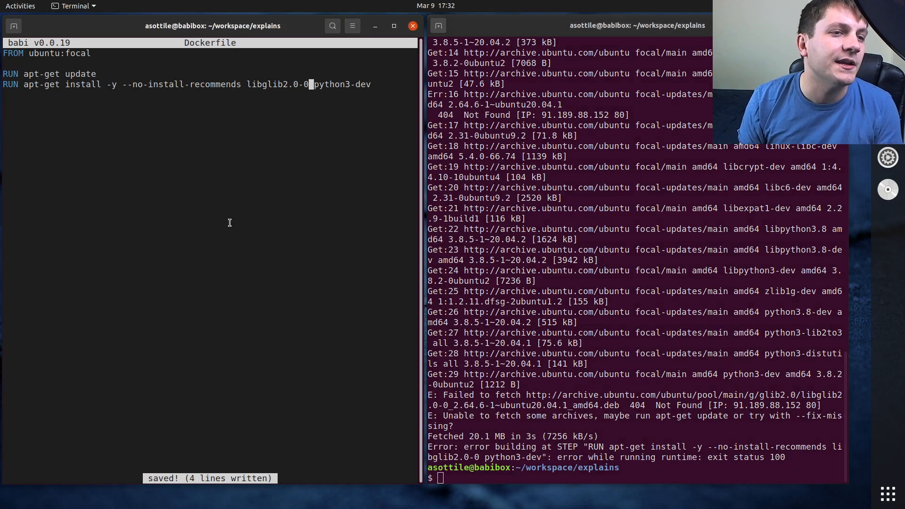
Step: Chain update and install into one RUN with ' && \', drop the second RUN, and save
{"action": "key", "text": "super+Left"}
{"action": "key", "text": "Up"}
{"action": "key", "text": "End"}
{"action": "type", "text": "\\"}
{"action": "key", "text": "BackSpace"}
{"action": "type", "text": "&& \\"}
{"action": "key", "text": "Down"}
{"action": "key", "text": "Home"}
{"action": "key", "text": "ctrl+Right"}
{"action": "key", "text": "BackSpace"}
{"action": "key", "text": "BackSpace"}
{"action": "key", "text": "BackSpace"}
{"action": "key", "text": "ctrl+s"}
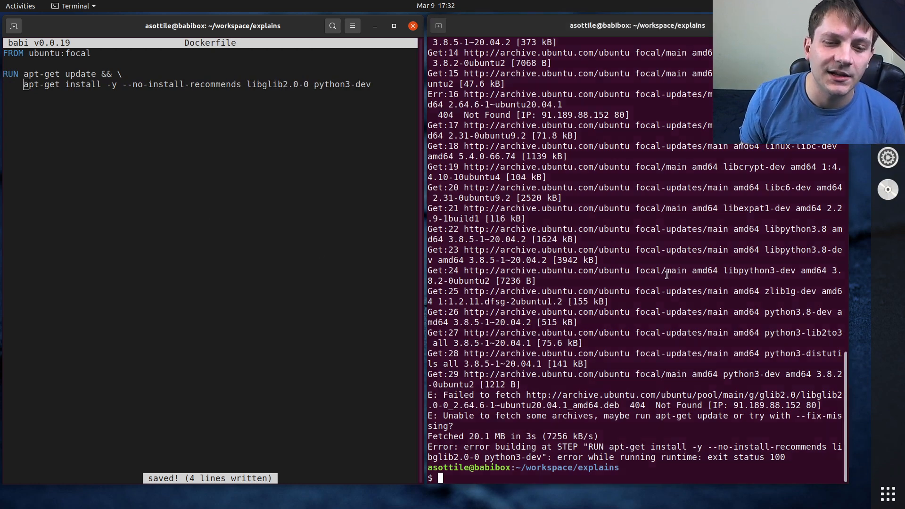
Step: Rerun docker build in the right terminal; it now installs libglib2.0-0 and commits
{"action": "key", "text": "super+Right"}
{"action": "key", "text": "Up"}
{"action": "key", "text": "Return"}
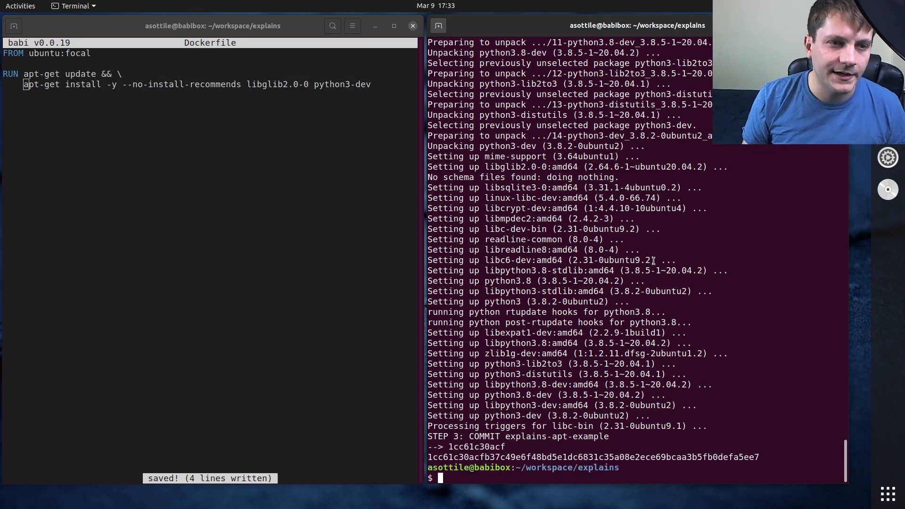
{"action": "left_click", "coordinate": [369, 84]}
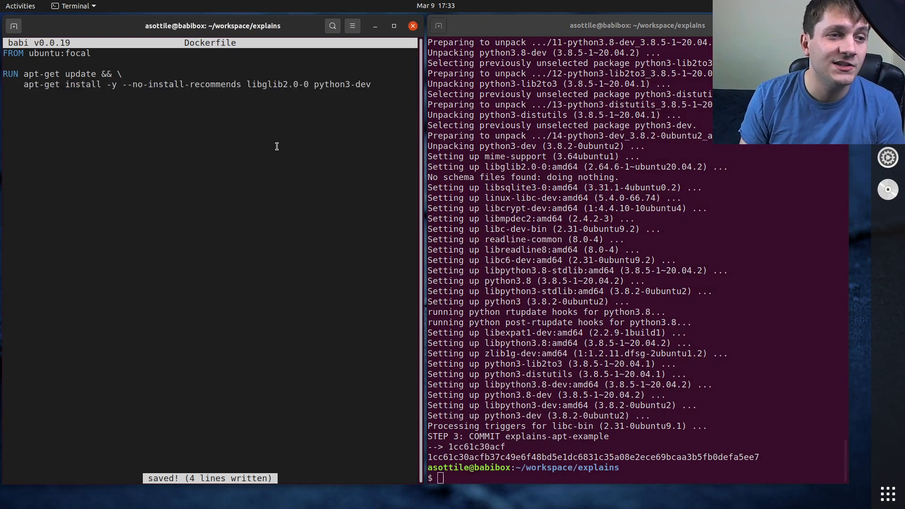
Step: Open the RUN with a ': \' no-op and make '&& apt-get update' its own continued line
{"action": "key", "text": "Up"}
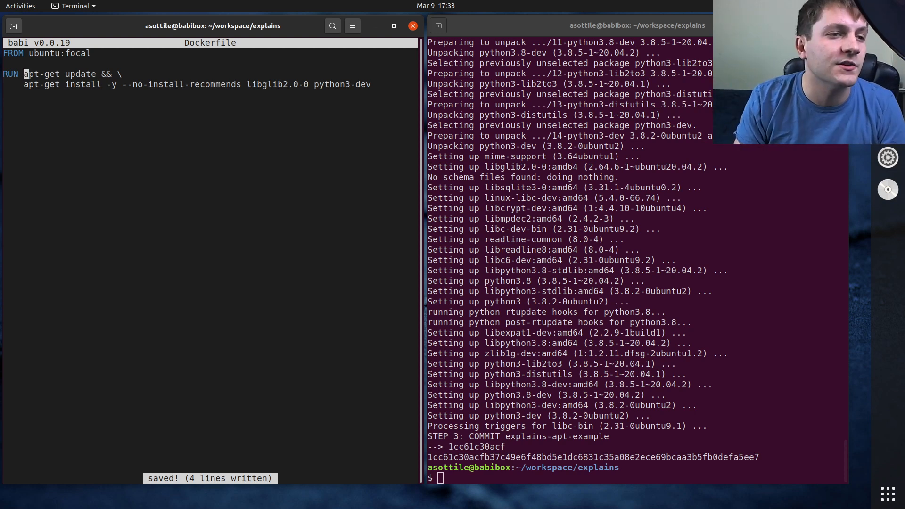
{"action": "type", "text": ": \\"}
{"action": "key", "text": "Return"}
{"action": "type", "text": "&&"}
{"action": "key", "text": "End"}
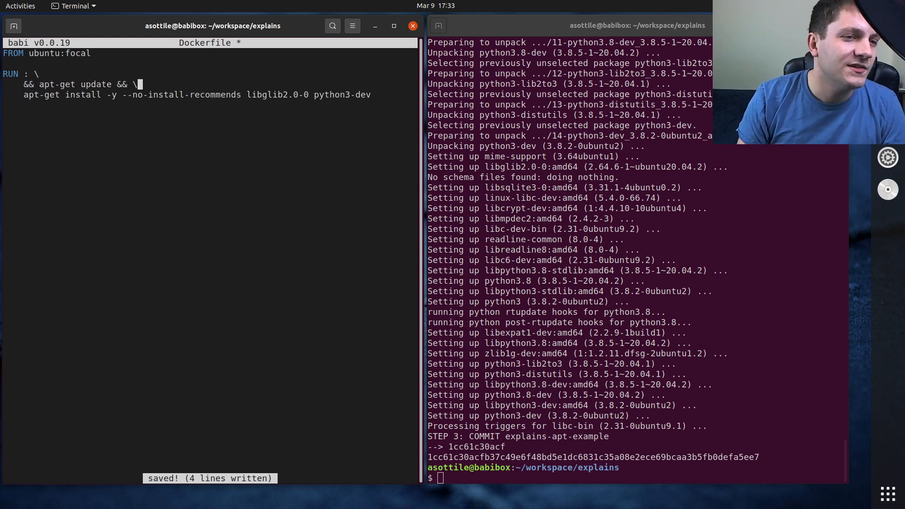
{"action": "key", "text": "BackSpace"}
{"action": "key", "text": "BackSpace"}
{"action": "key", "text": "BackSpace"}
{"action": "key", "text": "BackSpace"}
{"action": "type", "text": "\\"}
{"action": "key", "text": "Down"}
Step: Prefix the install with '&& ' and put libglib2.0-0 and python3-dev each on their own line
{"action": "key", "text": "Home"}
{"action": "key", "text": "ctrl+Right"}
{"action": "type", "text": "&&"}
{"action": "key", "text": "End"}
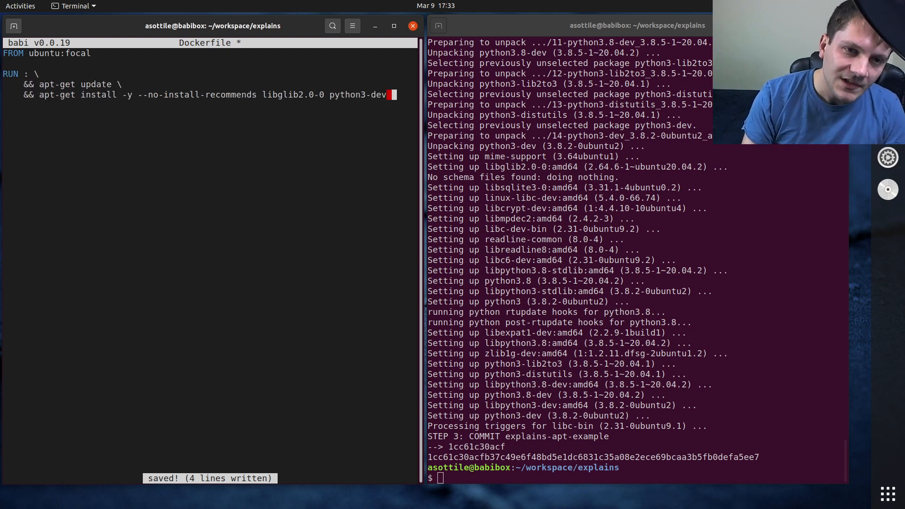
{"action": "type", "text": "\\"}
{"action": "key", "text": "ctrl+Left"}
{"action": "key", "text": "ctrl+Left"}
{"action": "key", "text": "ctrl+Left"}
{"action": "key", "text": "ctrl+Left"}
{"action": "key", "text": "ctrl+Right"}
{"action": "key", "text": "Right"}
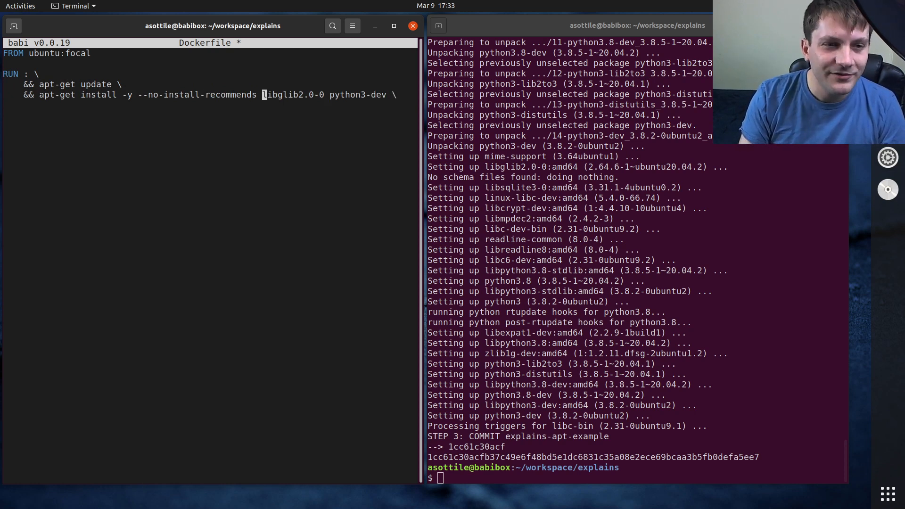
{"action": "type", "text": "\\"}
{"action": "key", "text": "Return"}
{"action": "key", "text": "ctrl+Right"}
{"action": "key", "text": "ctrl+Right"}
{"action": "type", "text": "\\"}
{"action": "key", "text": "Return"}
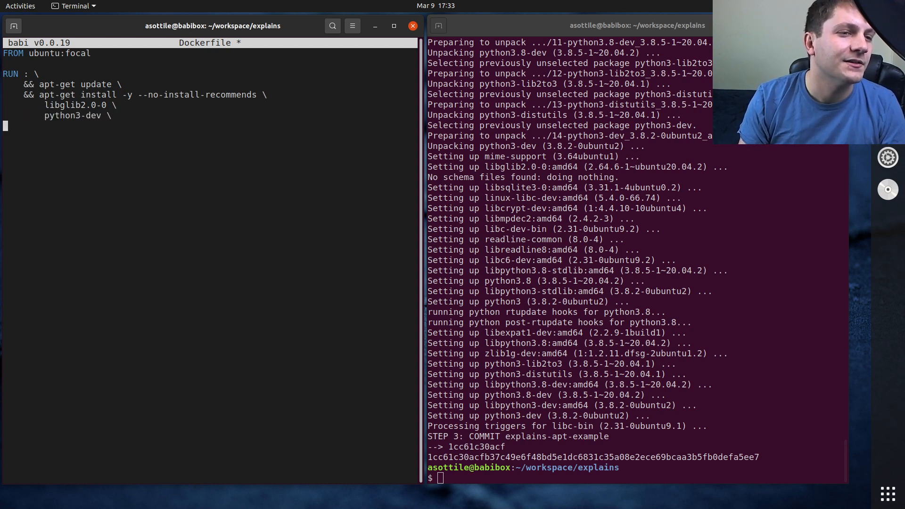
{"action": "type", "text": "&& :"}
Step: Close the chain with a final '&& :' line and review the update and install lines
{"action": "key", "text": "Left"}
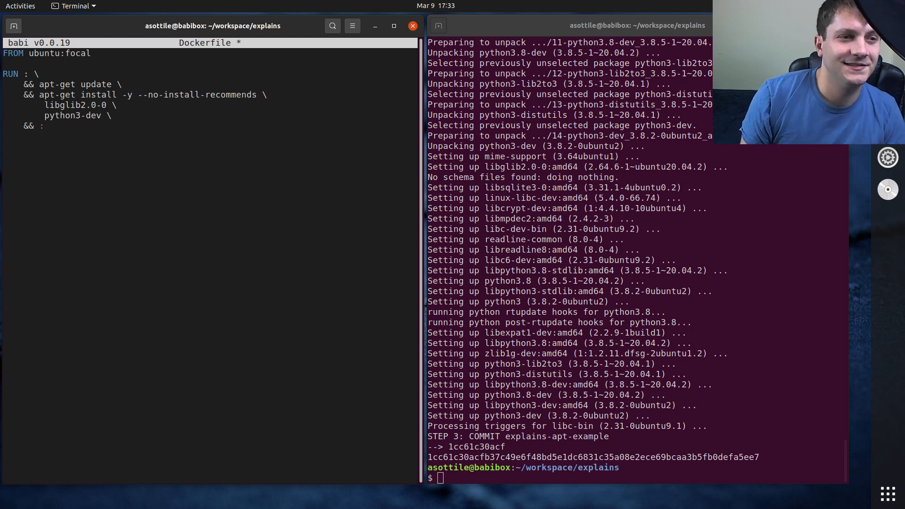
{"action": "key", "text": "Up"}
{"action": "key", "text": "End"}
{"action": "key", "text": "shift+Up"}
{"action": "key", "text": "shift+Up"}
{"action": "key", "text": "shift+Up"}
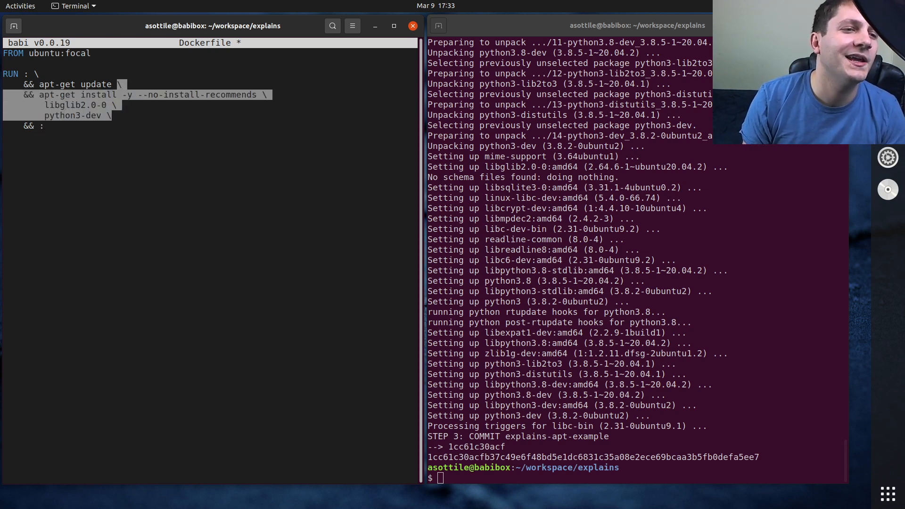
{"action": "key", "text": "Escape"}
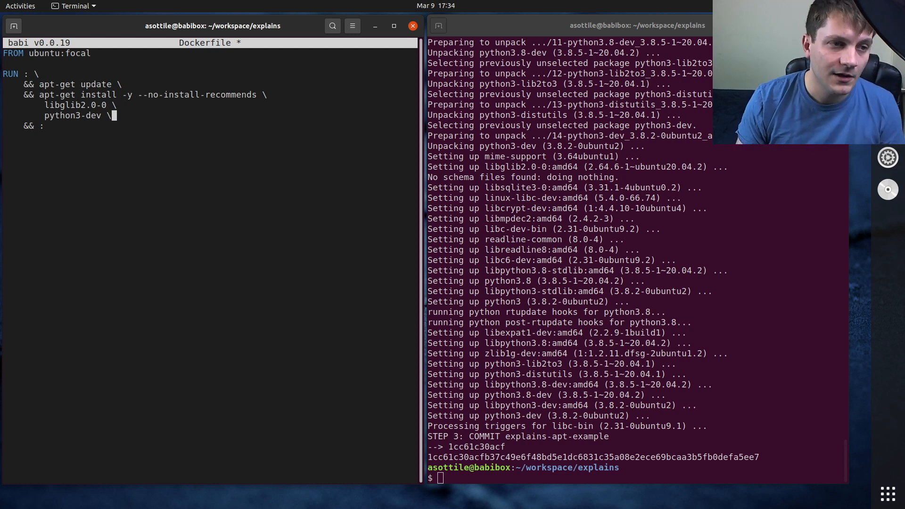
Step: Add DEBIAN_FRONTEND=noninteractive before apt-get install
{"action": "key", "text": "Up"}
{"action": "key", "text": "ctrl+Left"}
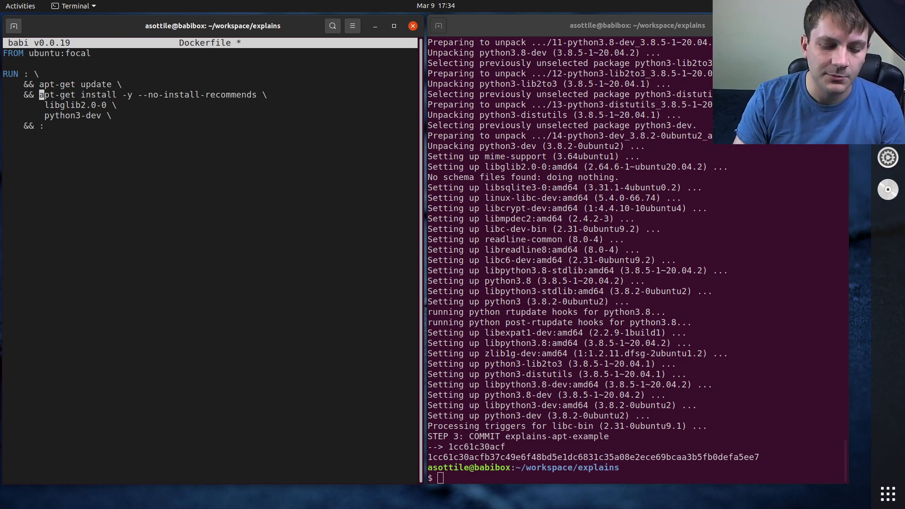
{"action": "type", "text": "DEBIAN_FRONTEND="}
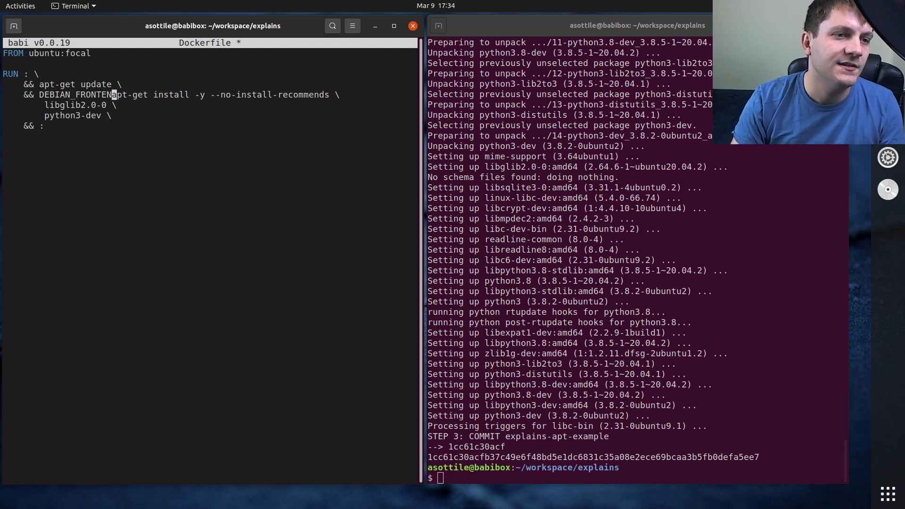
{"action": "type", "text": "noninteractive"}
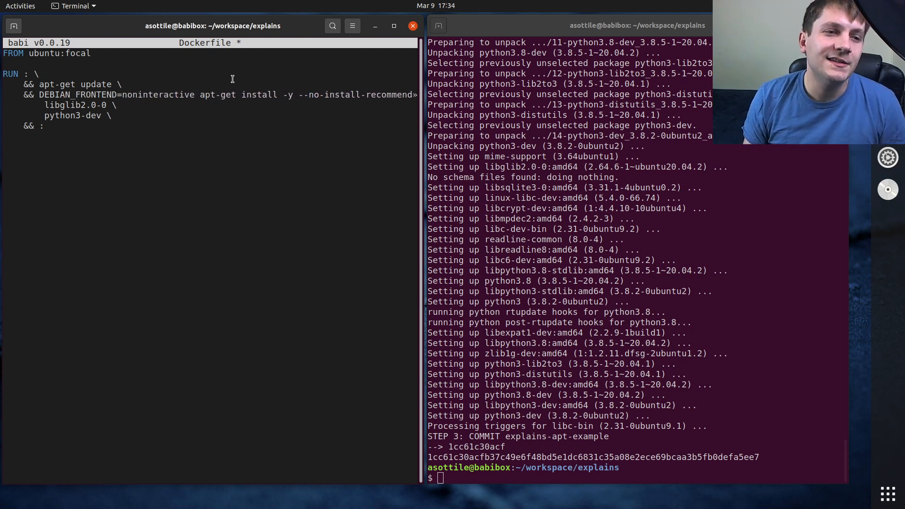
{"action": "key", "text": "ctrl+shift+Left"}
{"action": "key", "text": "ctrl+shift+Left"}
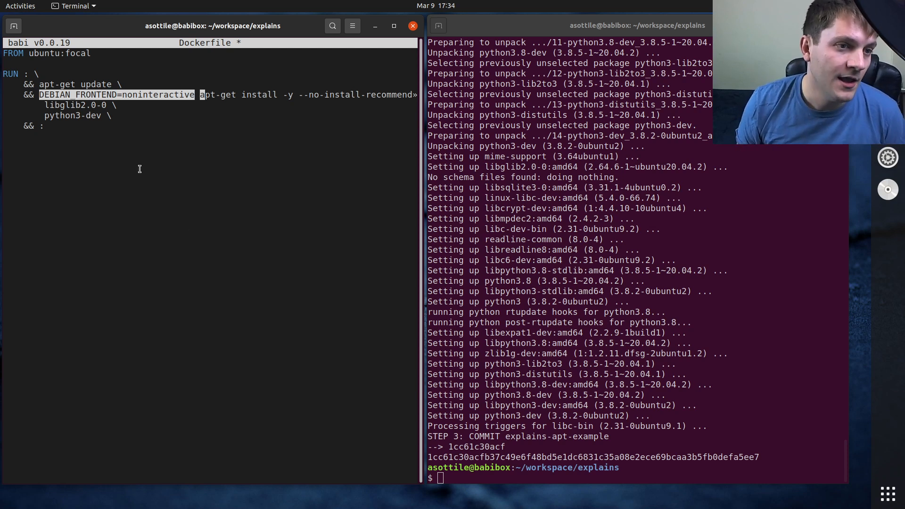
{"action": "key", "text": "ctrl+c"}
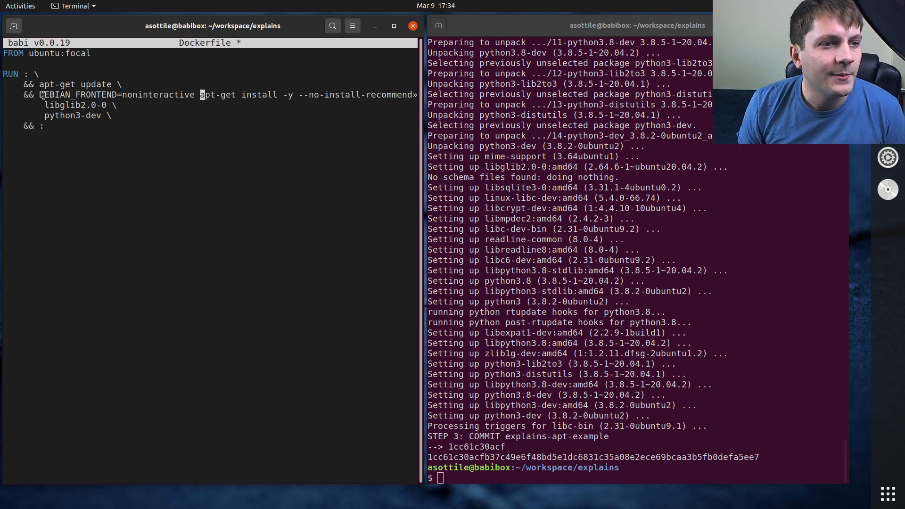
Step: Point out the noninteractive setting, the -y option and --no-install-recommends on the install line
{"action": "mouse_move", "coordinate": [40, 94]}
{"action": "left_mouse_down"}
{"action": "mouse_move", "coordinate": [185, 104]}
{"action": "mouse_move", "coordinate": [194, 91]}
{"action": "left_mouse_up"}
{"action": "left_click_drag", "start_coordinate": [282, 95], "coordinate": [300, 95]}
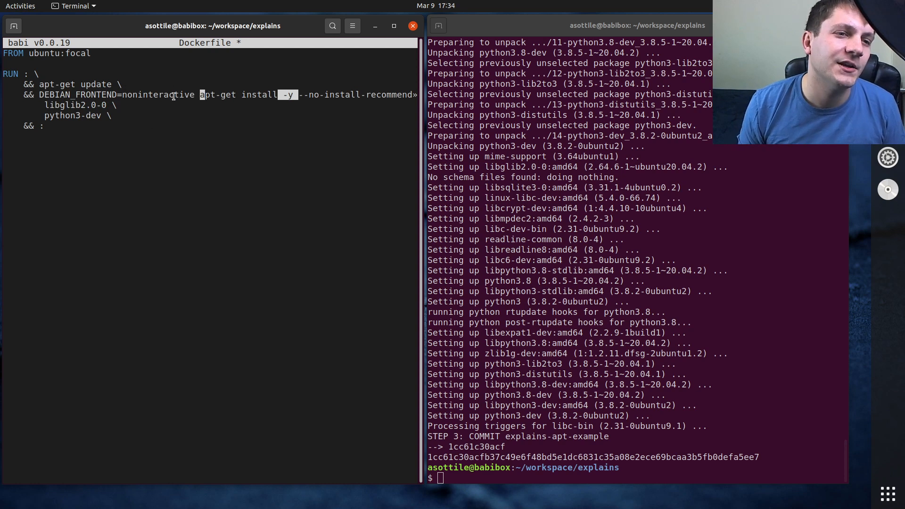
{"action": "left_click_drag", "start_coordinate": [200, 94], "coordinate": [39, 98]}
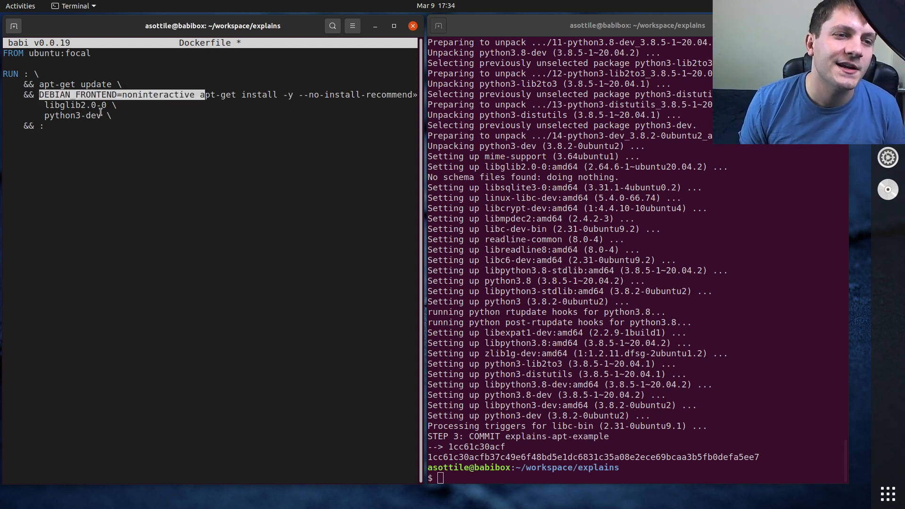
{"action": "left_click", "coordinate": [308, 284]}
{"action": "left_click_drag", "start_coordinate": [300, 94], "coordinate": [413, 95]}
{"action": "left_click", "coordinate": [410, 101]}
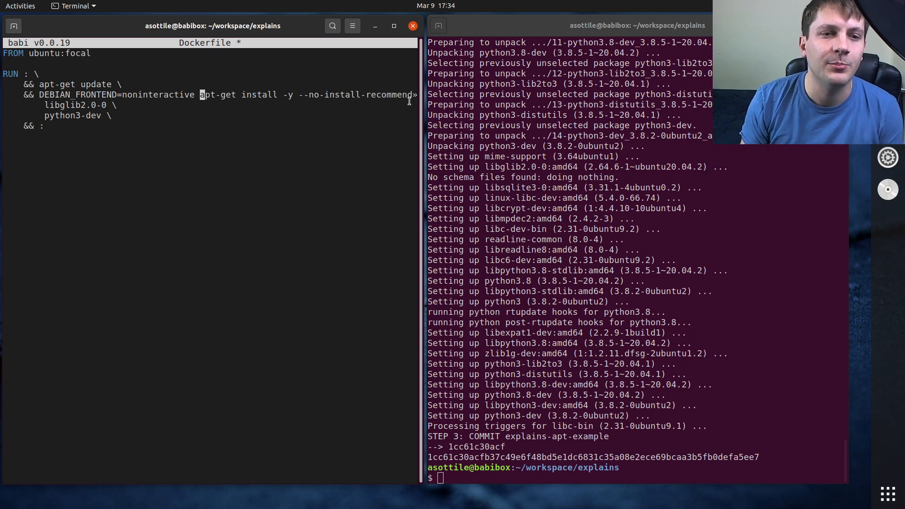
Step: Break --no-install-recommends onto its own continued line
{"action": "key", "text": "ctrl+Right"}
{"action": "key", "text": "ctrl+Right"}
{"action": "key", "text": "ctrl+Right"}
{"action": "key", "text": "Left"}
{"action": "key", "text": "Left"}
{"action": "type", "text": "\\"}
{"action": "key", "text": "Return"}
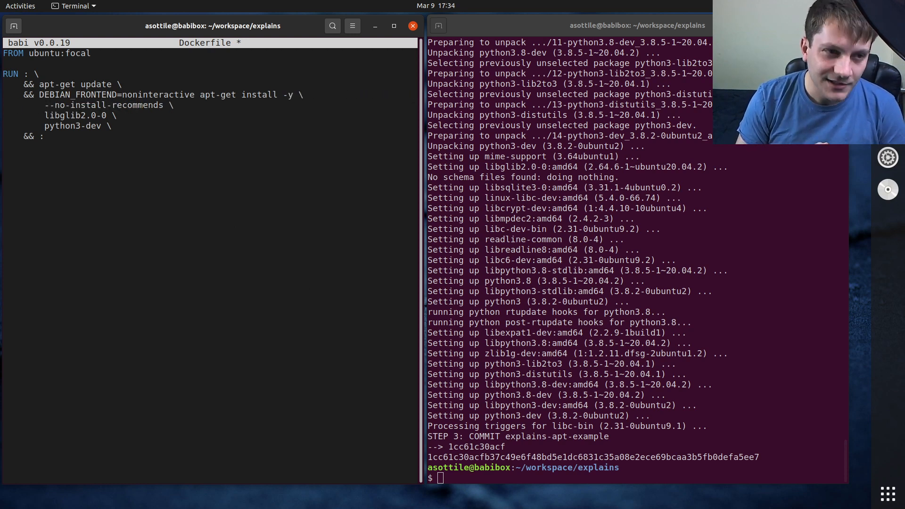
{"action": "double_click", "coordinate": [68, 105]}
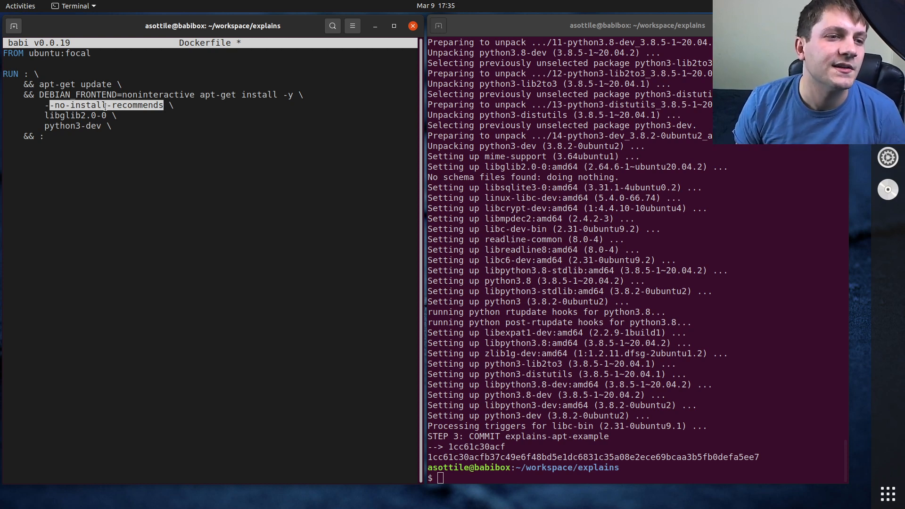
{"action": "left_click", "coordinate": [187, 184]}
Step: Start a new chained line after python3-dev for the next command
{"action": "key", "text": "Down"}
{"action": "key", "text": "Down"}
{"action": "key", "text": "End"}
{"action": "key", "text": "Return"}
{"action": "type", "text": "&&"}
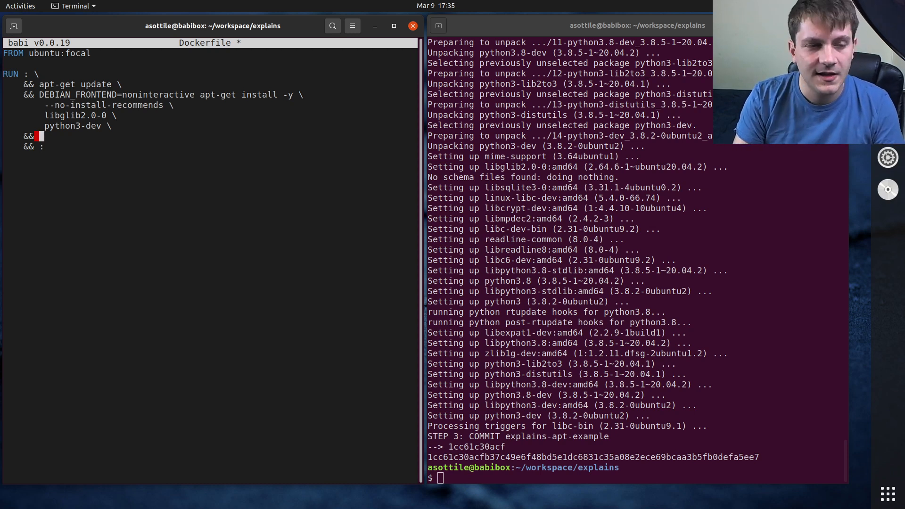
{"action": "type", "text": "apt-get clean \\"}
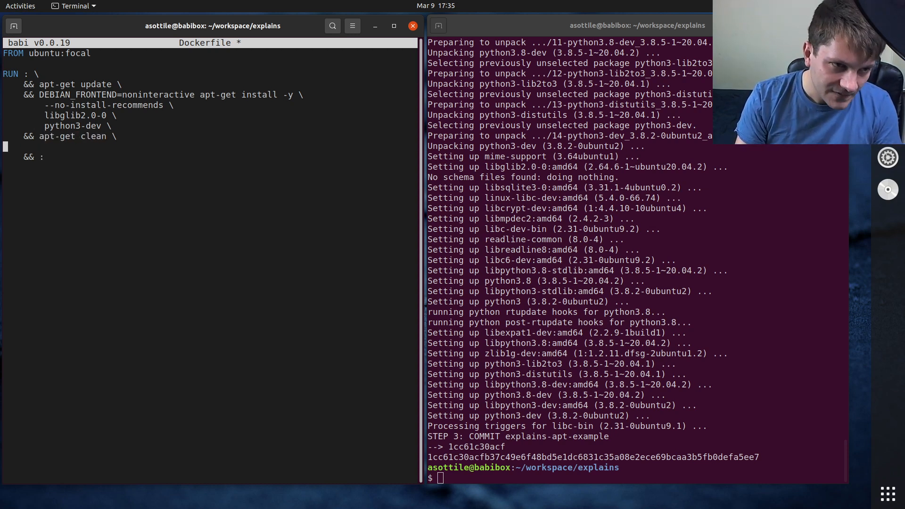
Step: Finish the '&& apt-get clean \' line and move to the empty line below it
{"action": "key", "text": "Return"}
{"action": "double_click", "coordinate": [94, 137]}
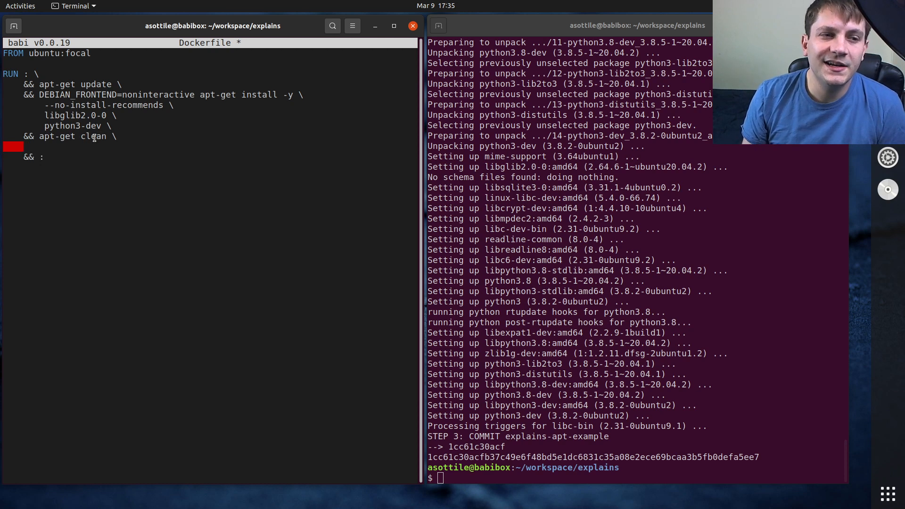
{"action": "left_click", "coordinate": [94, 137]}
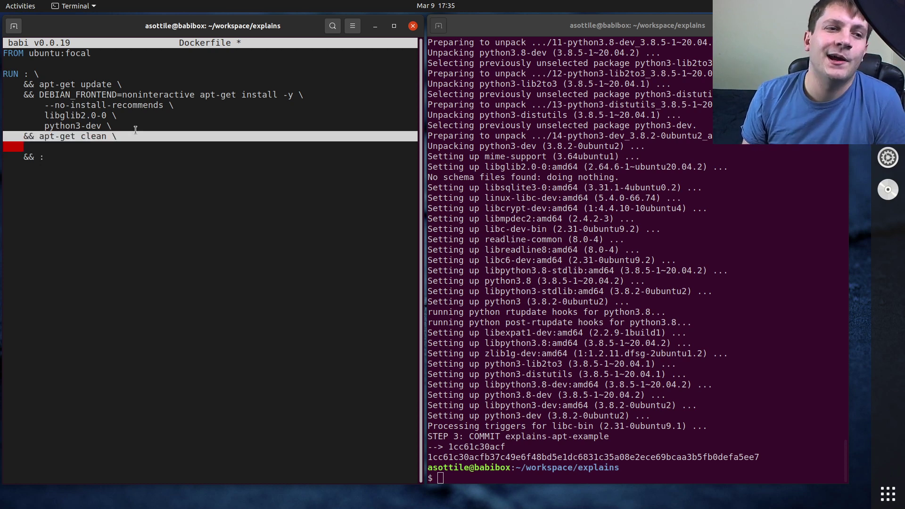
{"action": "left_click", "coordinate": [116, 146]}
{"action": "type", "text": "&& rm -rf "}
{"action": "type", "text": "/var/lib"}
{"action": "type", "text": "/altri"}
Step: Add '&& rm -rf /var/lib/apt/lists/* \', save the Dockerfile, and switch to the shell terminal
{"action": "key", "text": "BackSpace"}
{"action": "key", "text": "BackSpace"}
{"action": "key", "text": "BackSpace"}
{"action": "type", "text": "pt/lists/"}
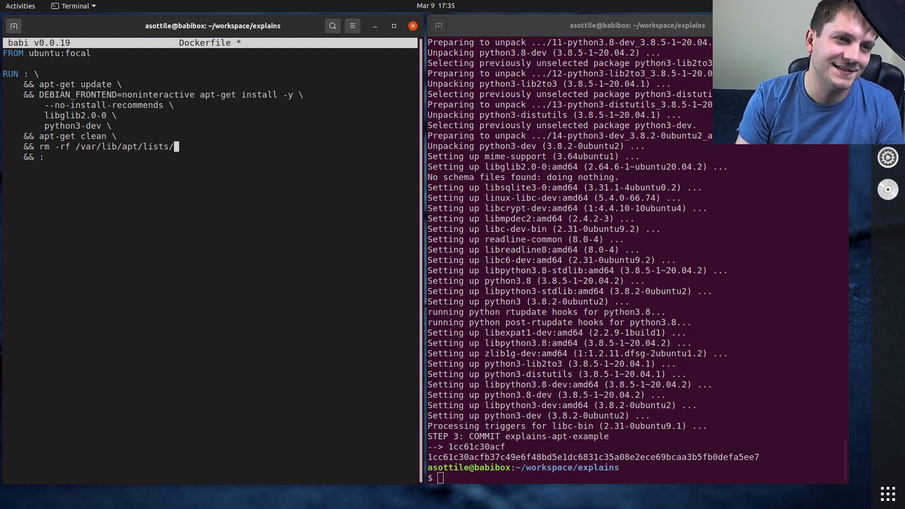
{"action": "type", "text": "* \\"}
{"action": "key", "text": "ctrl+s"}
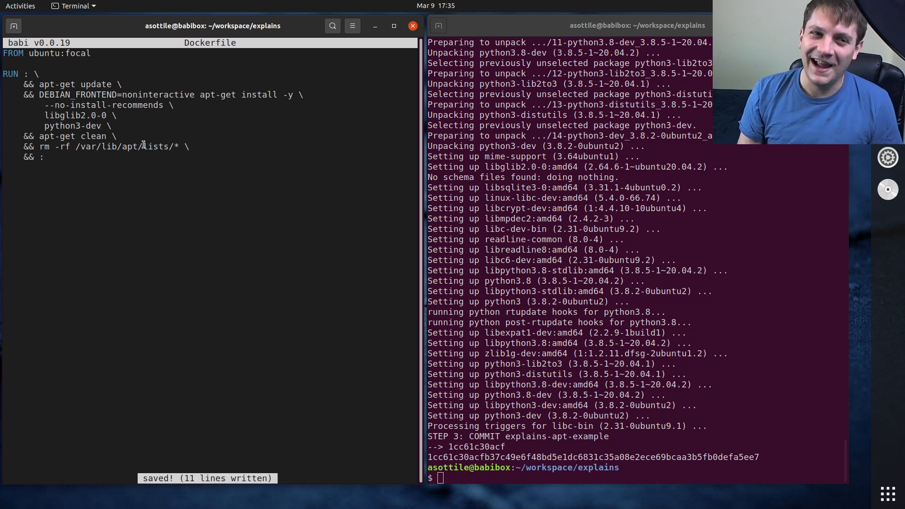
{"action": "triple_click", "coordinate": [143, 146]}
{"action": "left_click", "coordinate": [561, 260]}
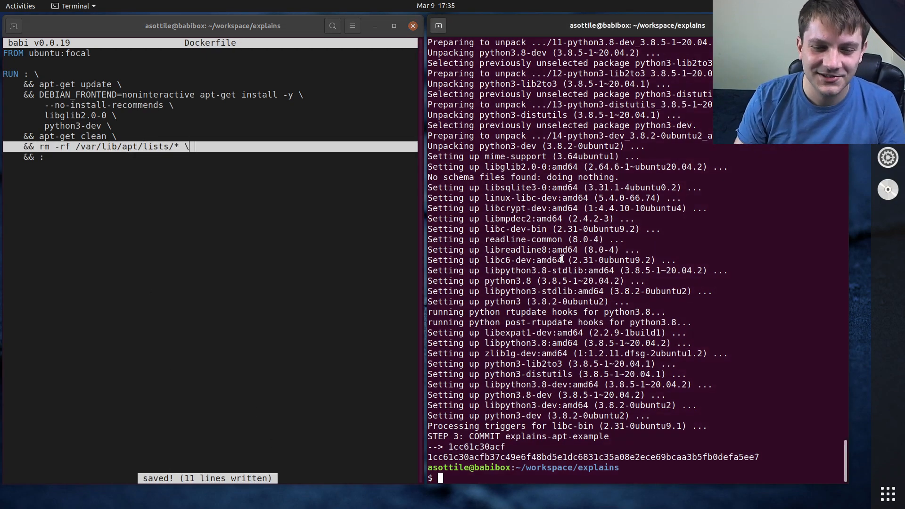
{"action": "type", "text": "nano ~/workspace/"}
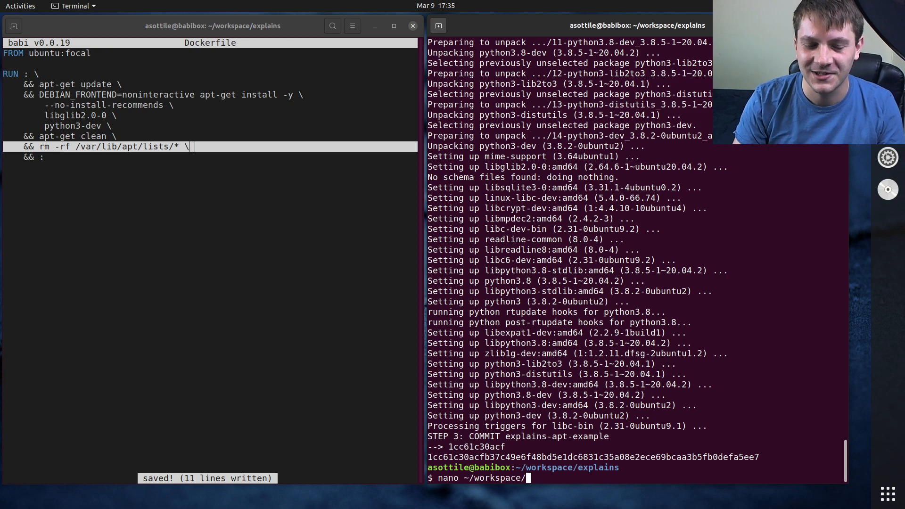
{"action": "type", "text": "pre-commit-ci/"}
{"action": "key", "text": "Tab"}
{"action": "key", "text": "Tab"}
{"action": "key", "text": "Tab"}
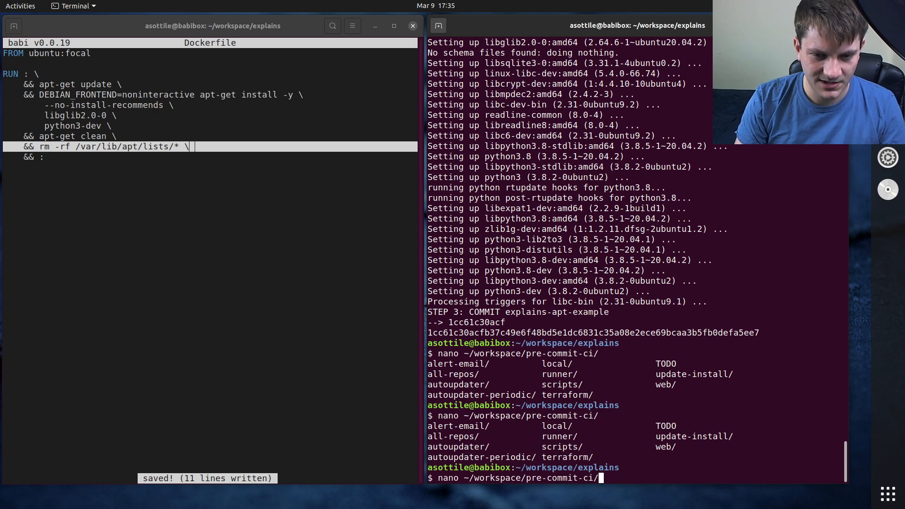
{"action": "key", "text": "ctrl+Left"}
{"action": "key", "text": "ctrl+Left"}
{"action": "key", "text": "Right"}
{"action": "key", "text": "Right"}
{"action": "key", "text": "Right"}
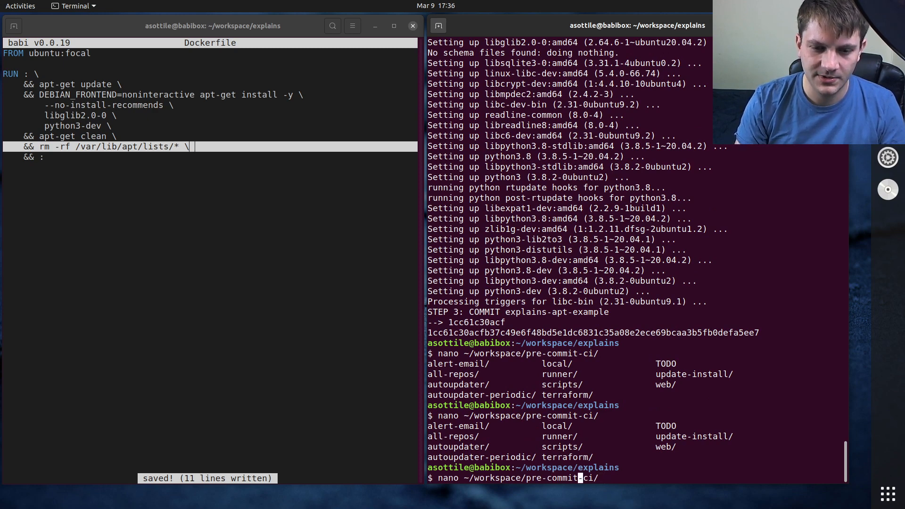
{"action": "key", "text": "Delete"}
{"action": "key", "text": "Delete"}
{"action": "key", "text": "Delete"}
{"action": "key", "text": "Tab"}
{"action": "key", "text": "Tab"}
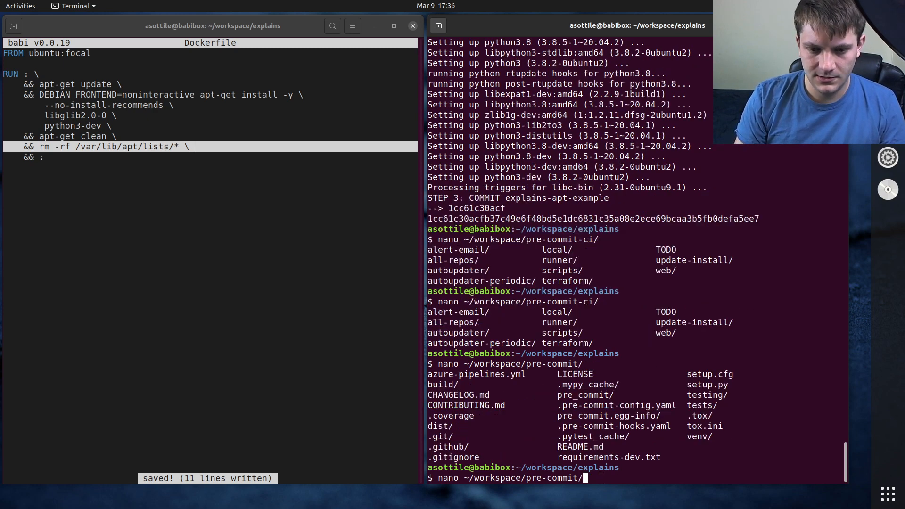
{"action": "type", "text": "zip"}
{"action": "key", "text": "BackSpace"}
{"action": "key", "text": "BackSpace"}
{"action": "key", "text": "BackSpace"}
{"action": "type", "text": "test"}
{"action": "key", "text": "Tab"}
{"action": "type", "text": "zipa"}
{"action": "key", "text": "Tab"}
{"action": "type", "text": "Do"}
{"action": "key", "text": "Tab"}
{"action": "key", "text": "Return"}
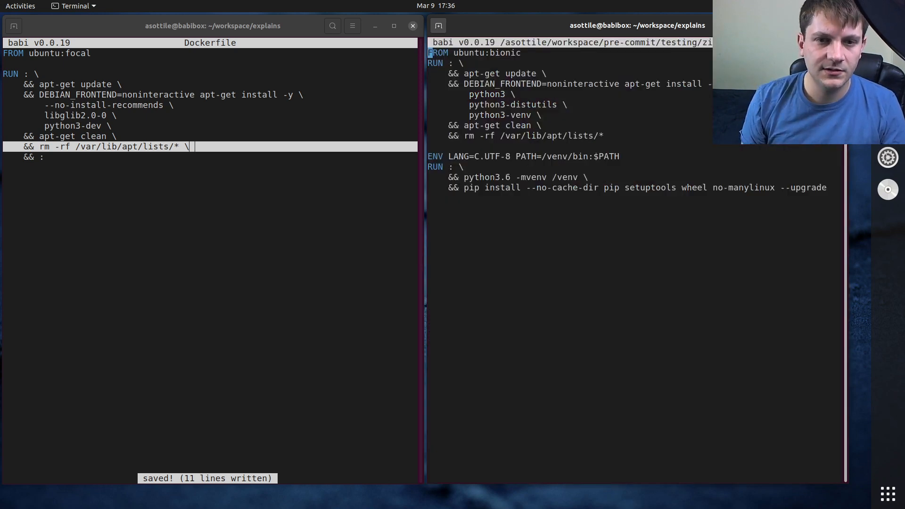
{"action": "triple_click", "coordinate": [499, 136]}
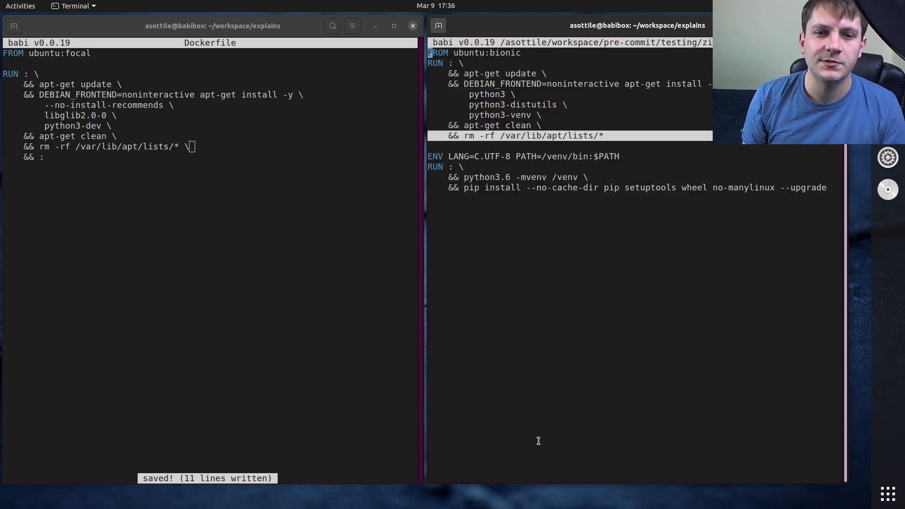
{"action": "triple_click", "coordinate": [156, 147]}
{"action": "left_click", "coordinate": [615, 135]}
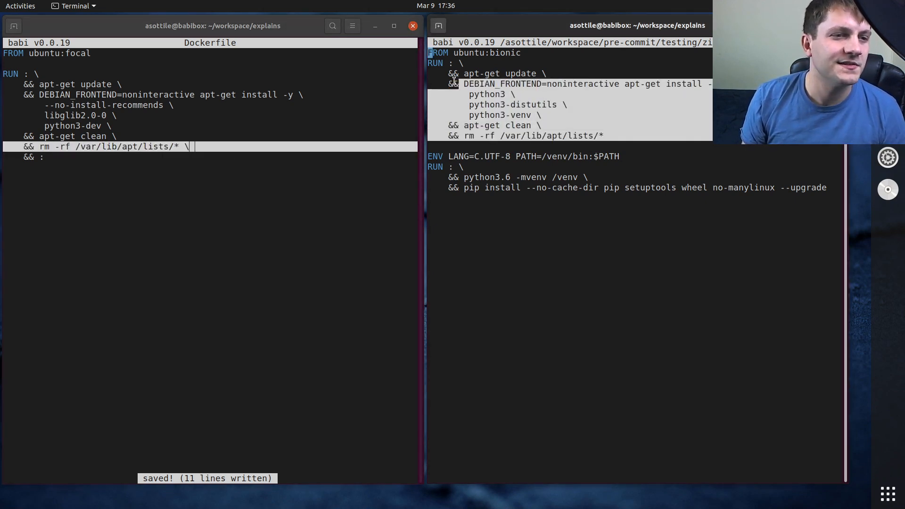
{"action": "left_click", "coordinate": [192, 147]}
{"action": "triple_click", "coordinate": [56, 158]}
{"action": "left_click", "coordinate": [629, 165]}
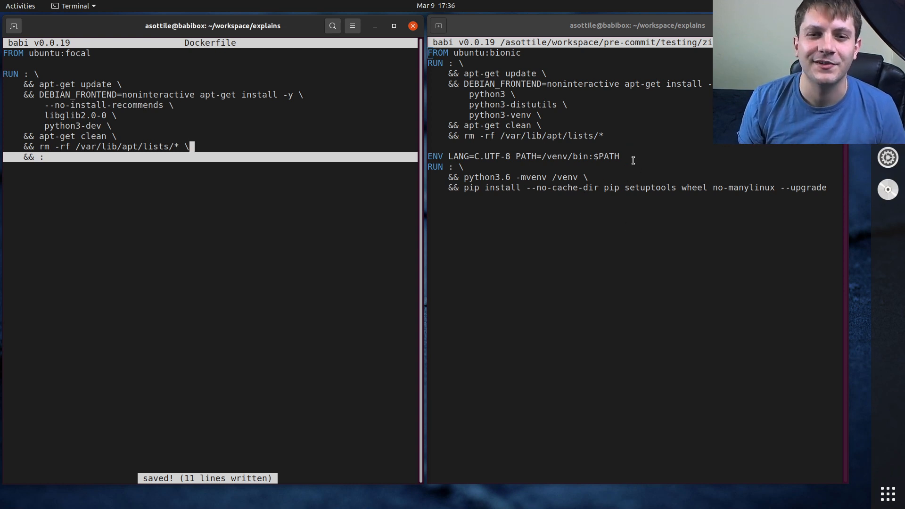
{"action": "left_click", "coordinate": [603, 254]}
{"action": "key", "text": "ctrl+x"}
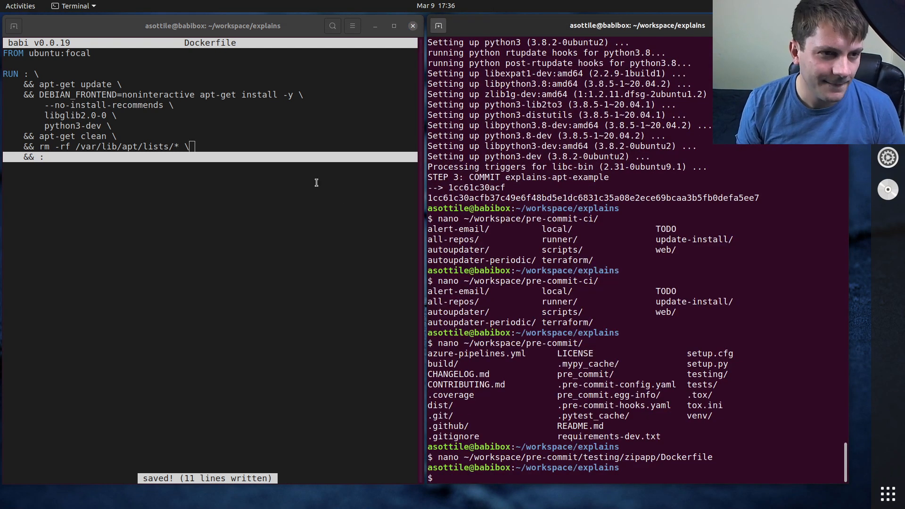
{"action": "left_click", "coordinate": [161, 158]}
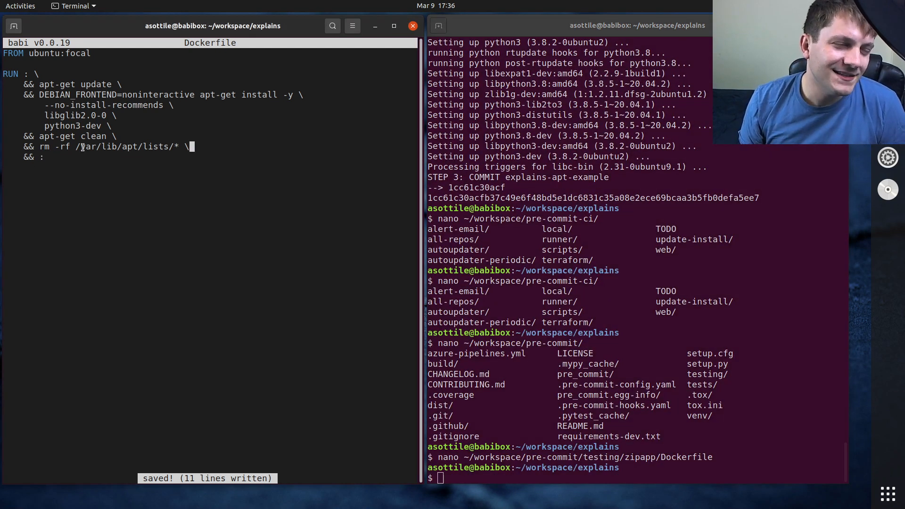
{"action": "left_click_drag", "start_coordinate": [77, 146], "coordinate": [179, 146]}
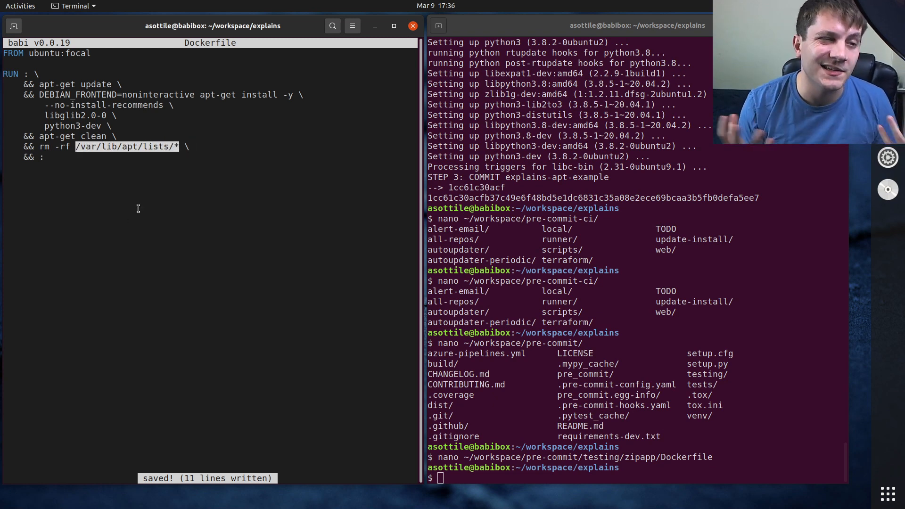
{"action": "key", "text": "shift+Up"}
{"action": "key", "text": "shift+Up"}
{"action": "key", "text": "shift+Up"}
{"action": "key", "text": "Escape"}
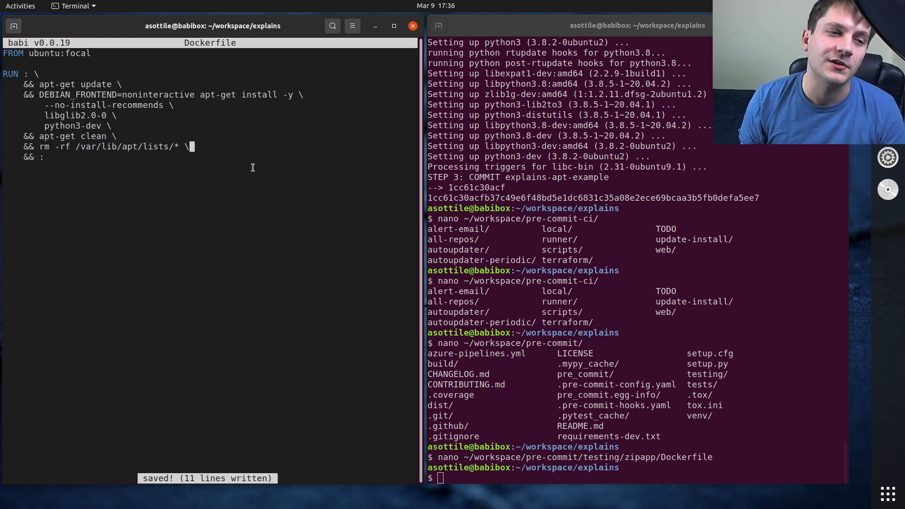
{"action": "left_click", "coordinate": [535, 260]}
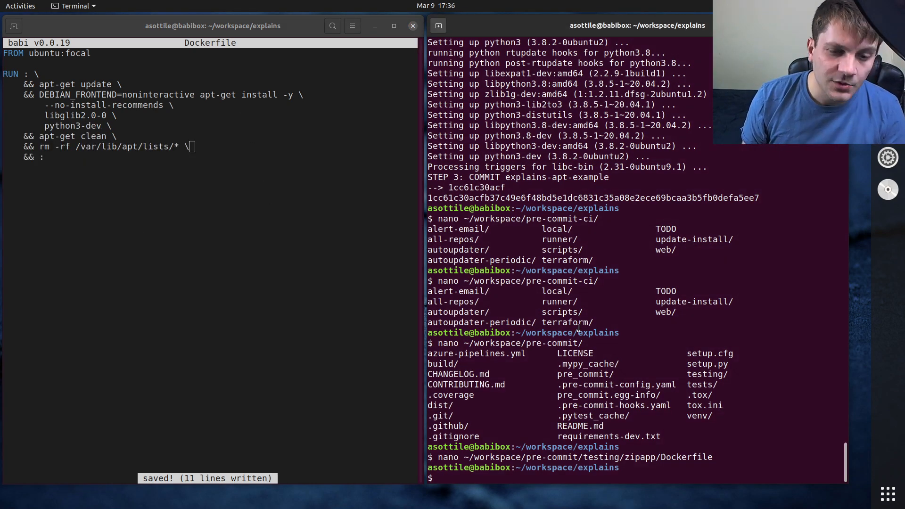
Step: Rerun 'docker build -t explains-apt-example .' and highlight the update, clean and list-removal lines while it commits
{"action": "key", "text": "Up"}
{"action": "key", "text": "Up"}
{"action": "key", "text": "Up"}
{"action": "key", "text": "Up"}
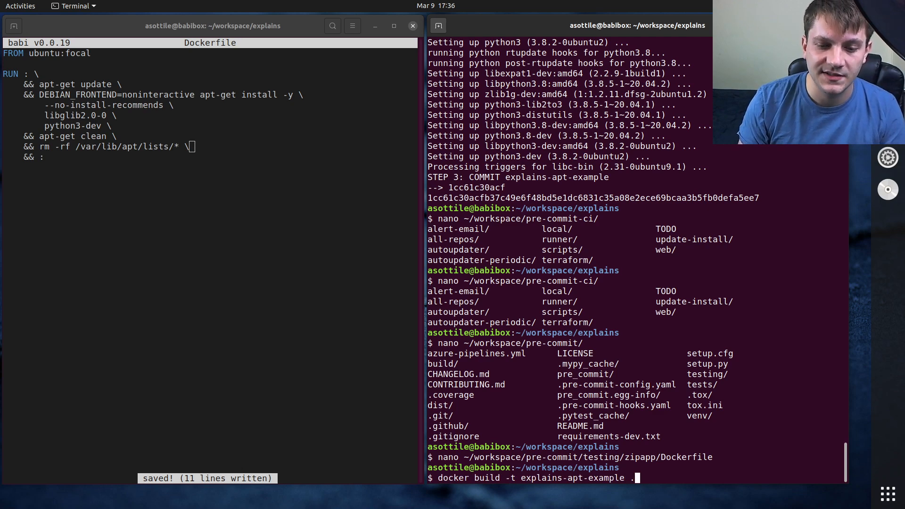
{"action": "key", "text": "Return"}
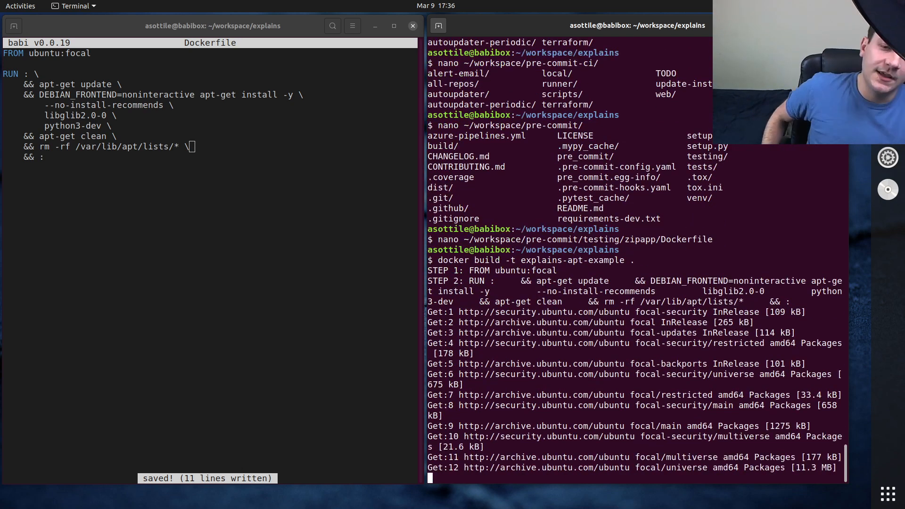
{"action": "left_click", "coordinate": [238, 127]}
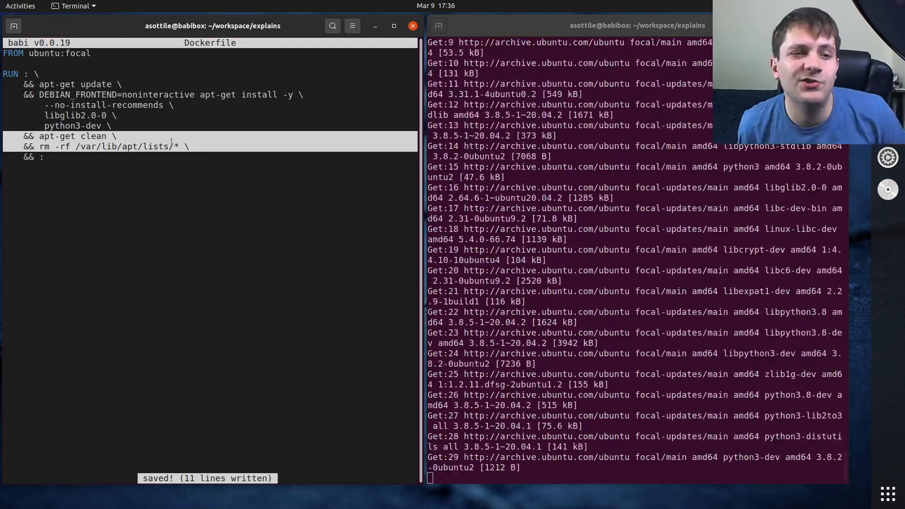
{"action": "left_click", "coordinate": [94, 88]}
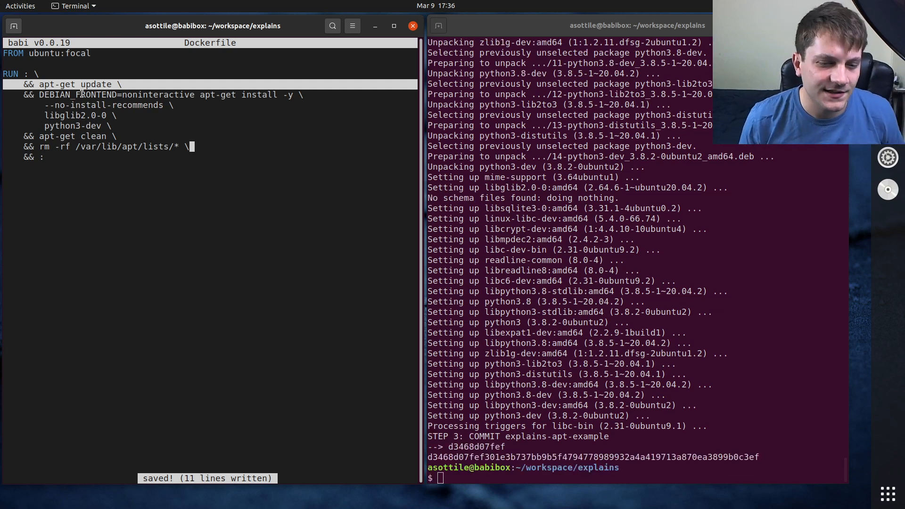
Step: Switch to the shell terminal, list the directory and run 'docker images -a'
{"action": "key", "text": "alt+Tab"}
{"action": "type", "text": "ls"}
{"action": "key", "text": "Return"}
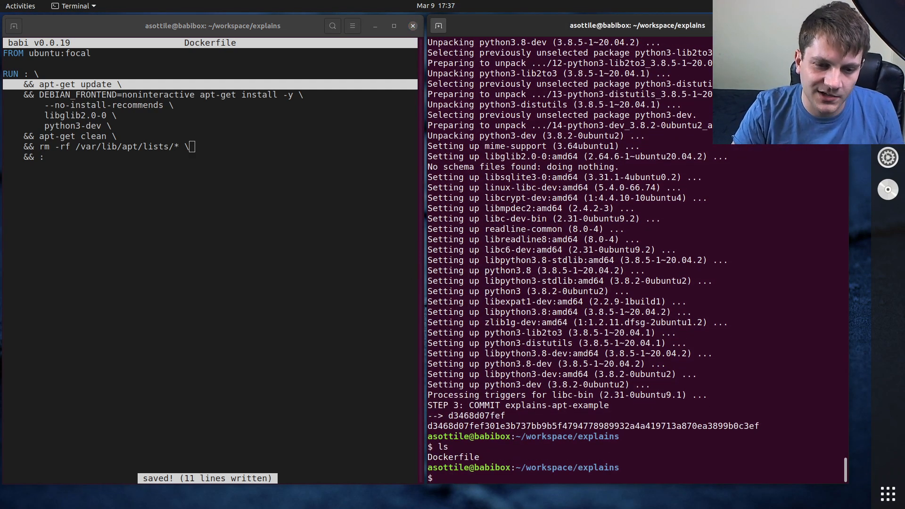
{"action": "type", "text": "docker piamges"}
{"action": "key", "text": "ctrl+c"}
{"action": "type", "text": "doc"}
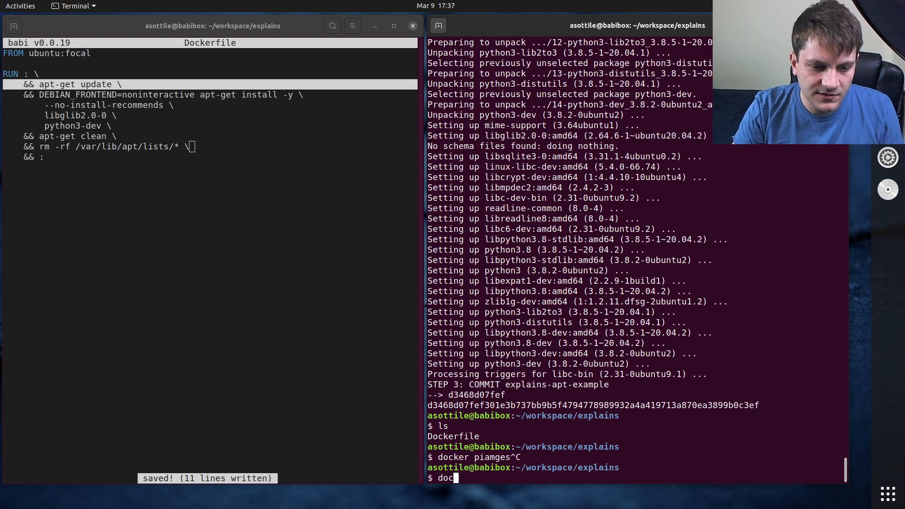
{"action": "type", "text": "ker images -a"}
{"action": "key", "text": "Return"}
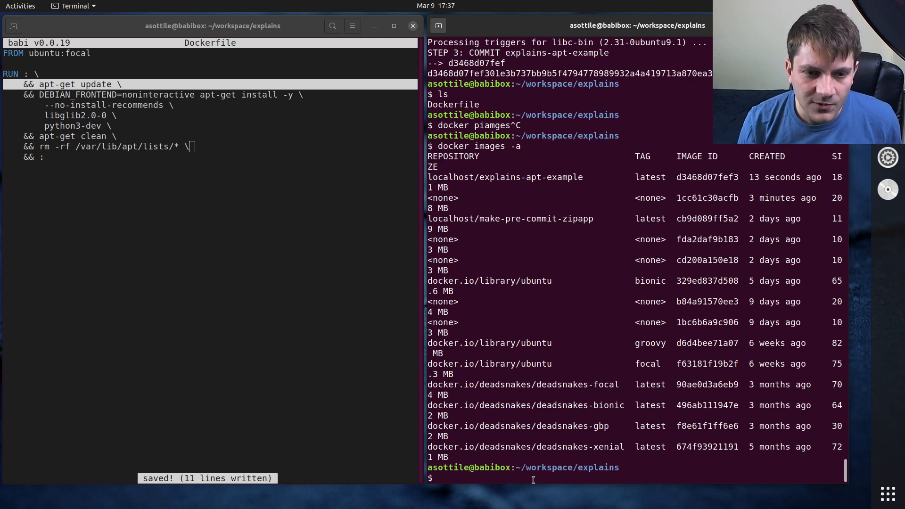
Step: Widen the terminal and highlight the earlier 208 MB image row against the new 181 MB size
{"action": "triple_click", "coordinate": [734, 301]}
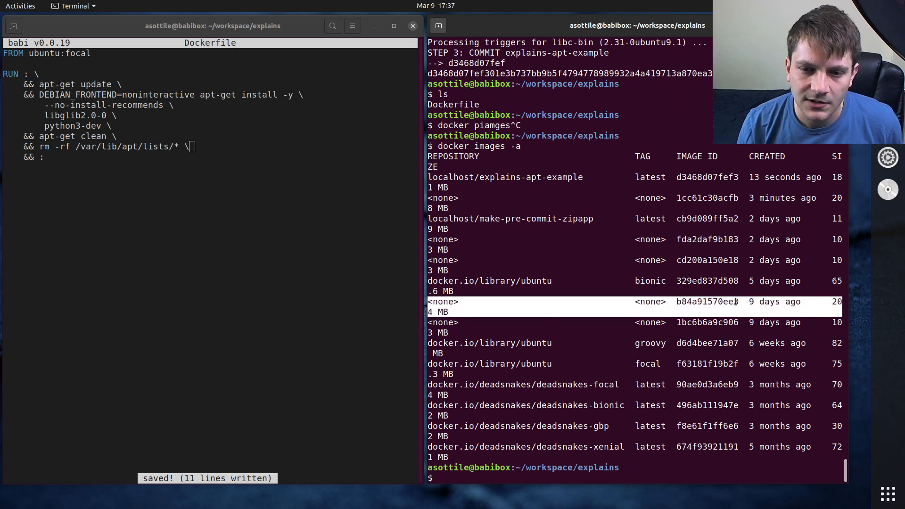
{"action": "left_click_drag", "start_coordinate": [424, 205], "coordinate": [238, 212]}
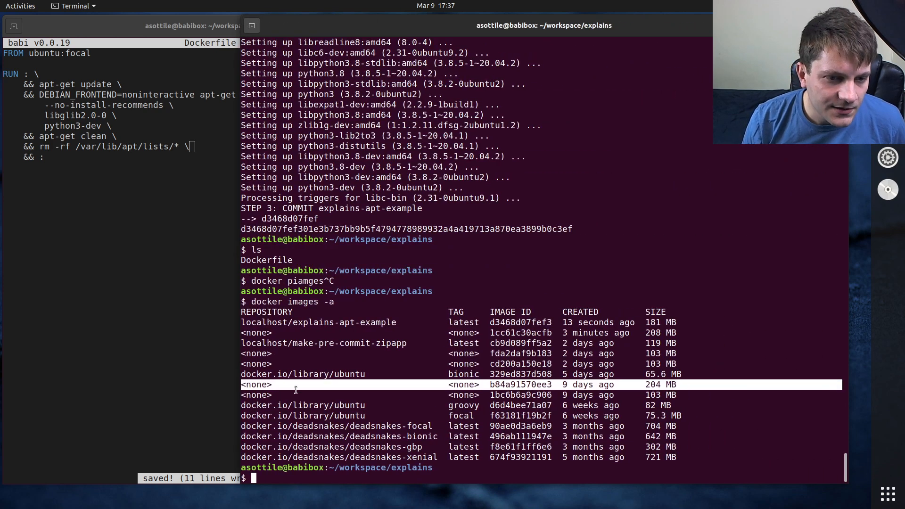
{"action": "triple_click", "coordinate": [654, 333]}
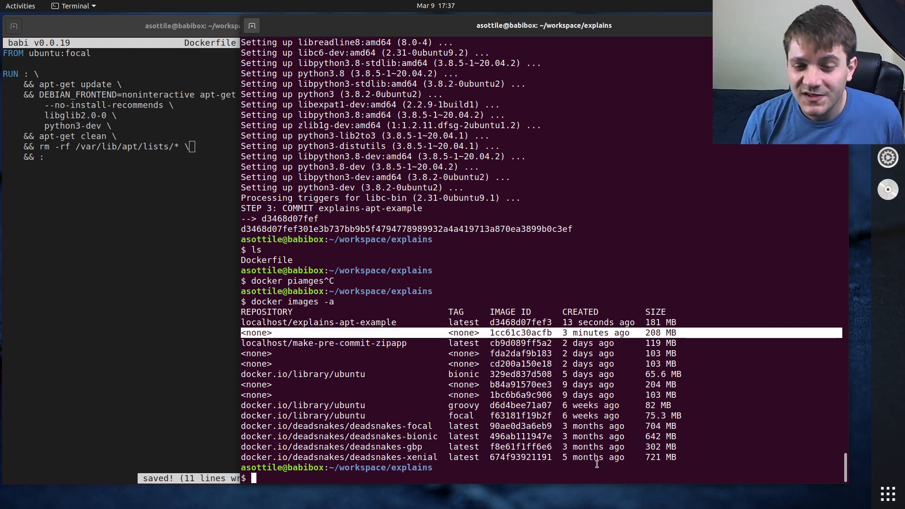
{"action": "double_click", "coordinate": [652, 322]}
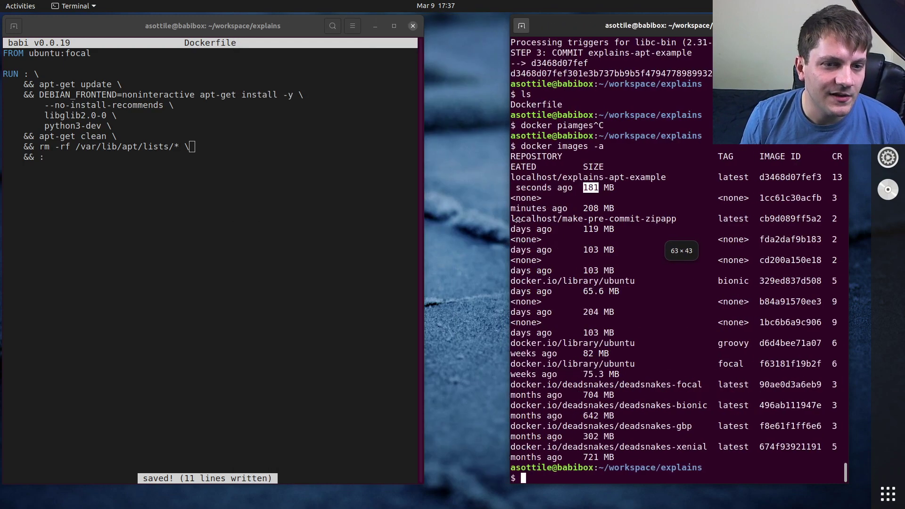
Step: Drag the window divider right so the Dockerfile editor shows the full RUN chain again
{"action": "left_click_drag", "start_coordinate": [240, 220], "coordinate": [421, 229]}
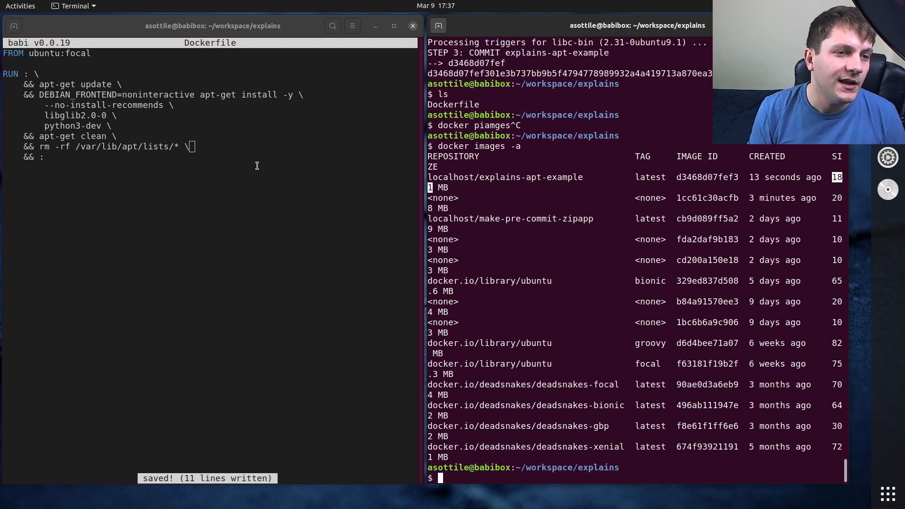